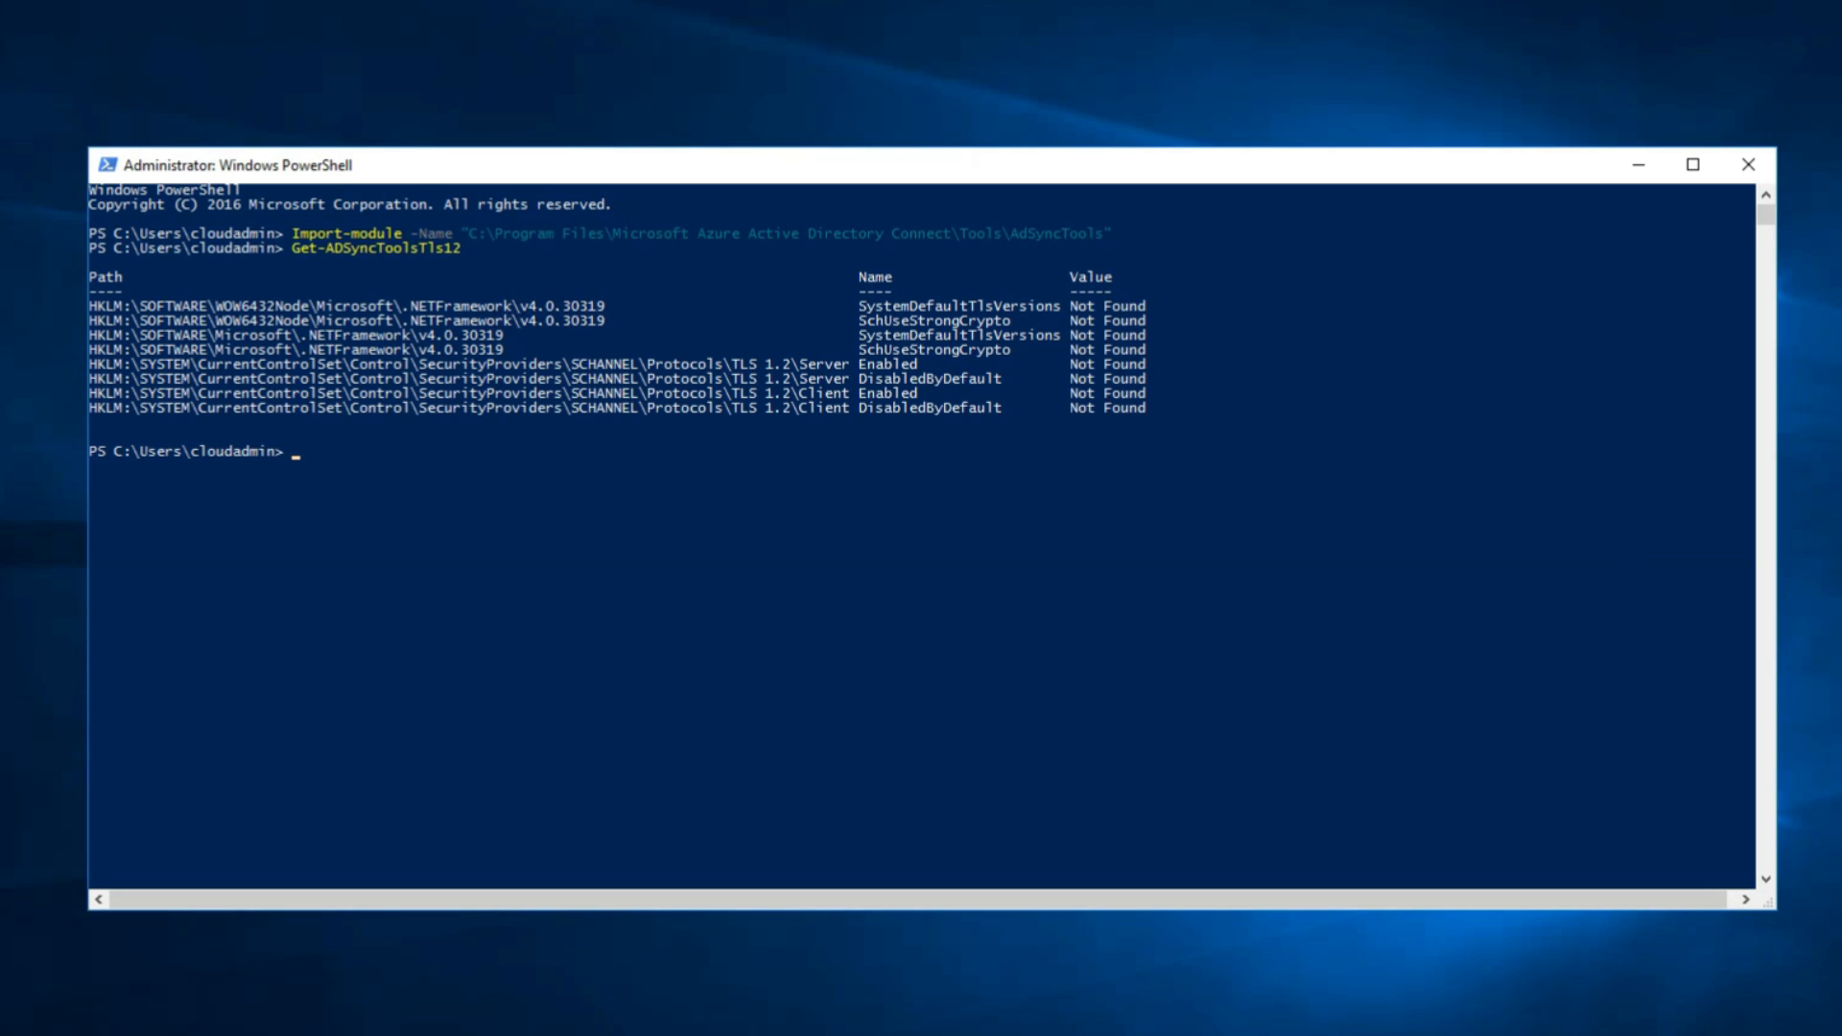
Enable TLS 1.2 on the server by running Set-ADSyncToolsTls12 -Enabled $true in PowerShell.
right_click(576, 529)
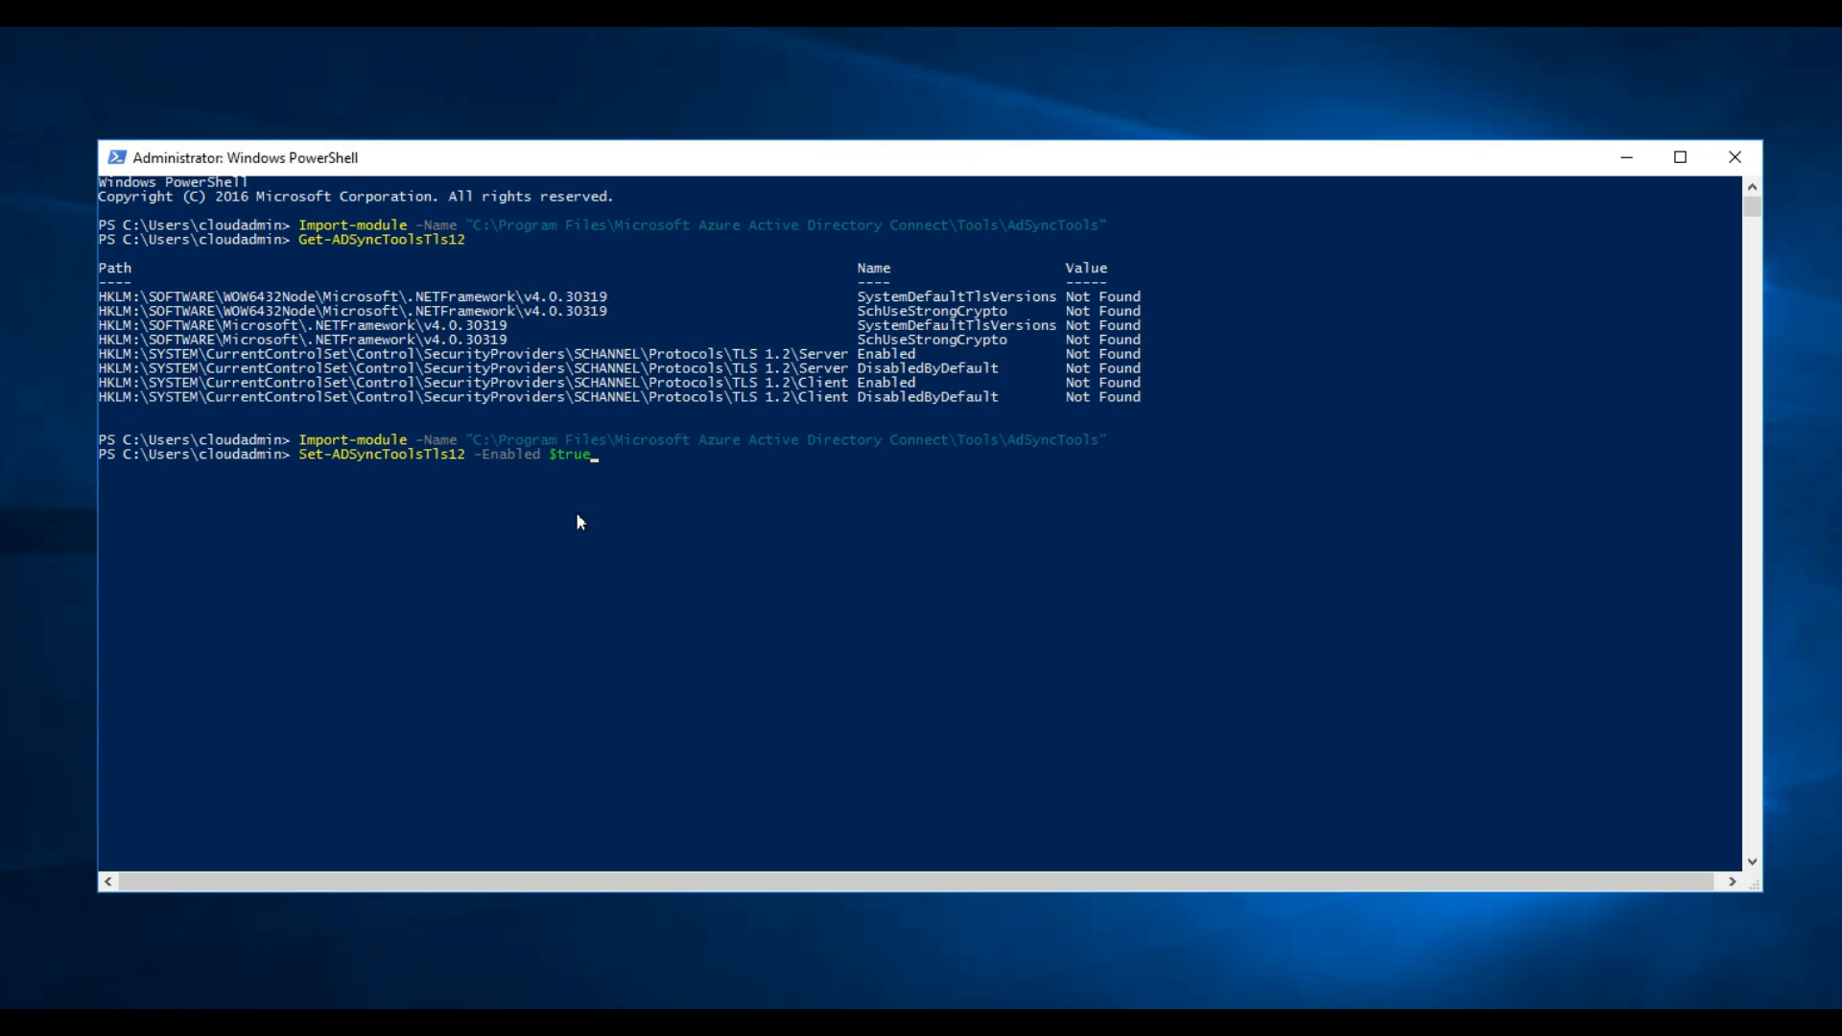
key("Return")
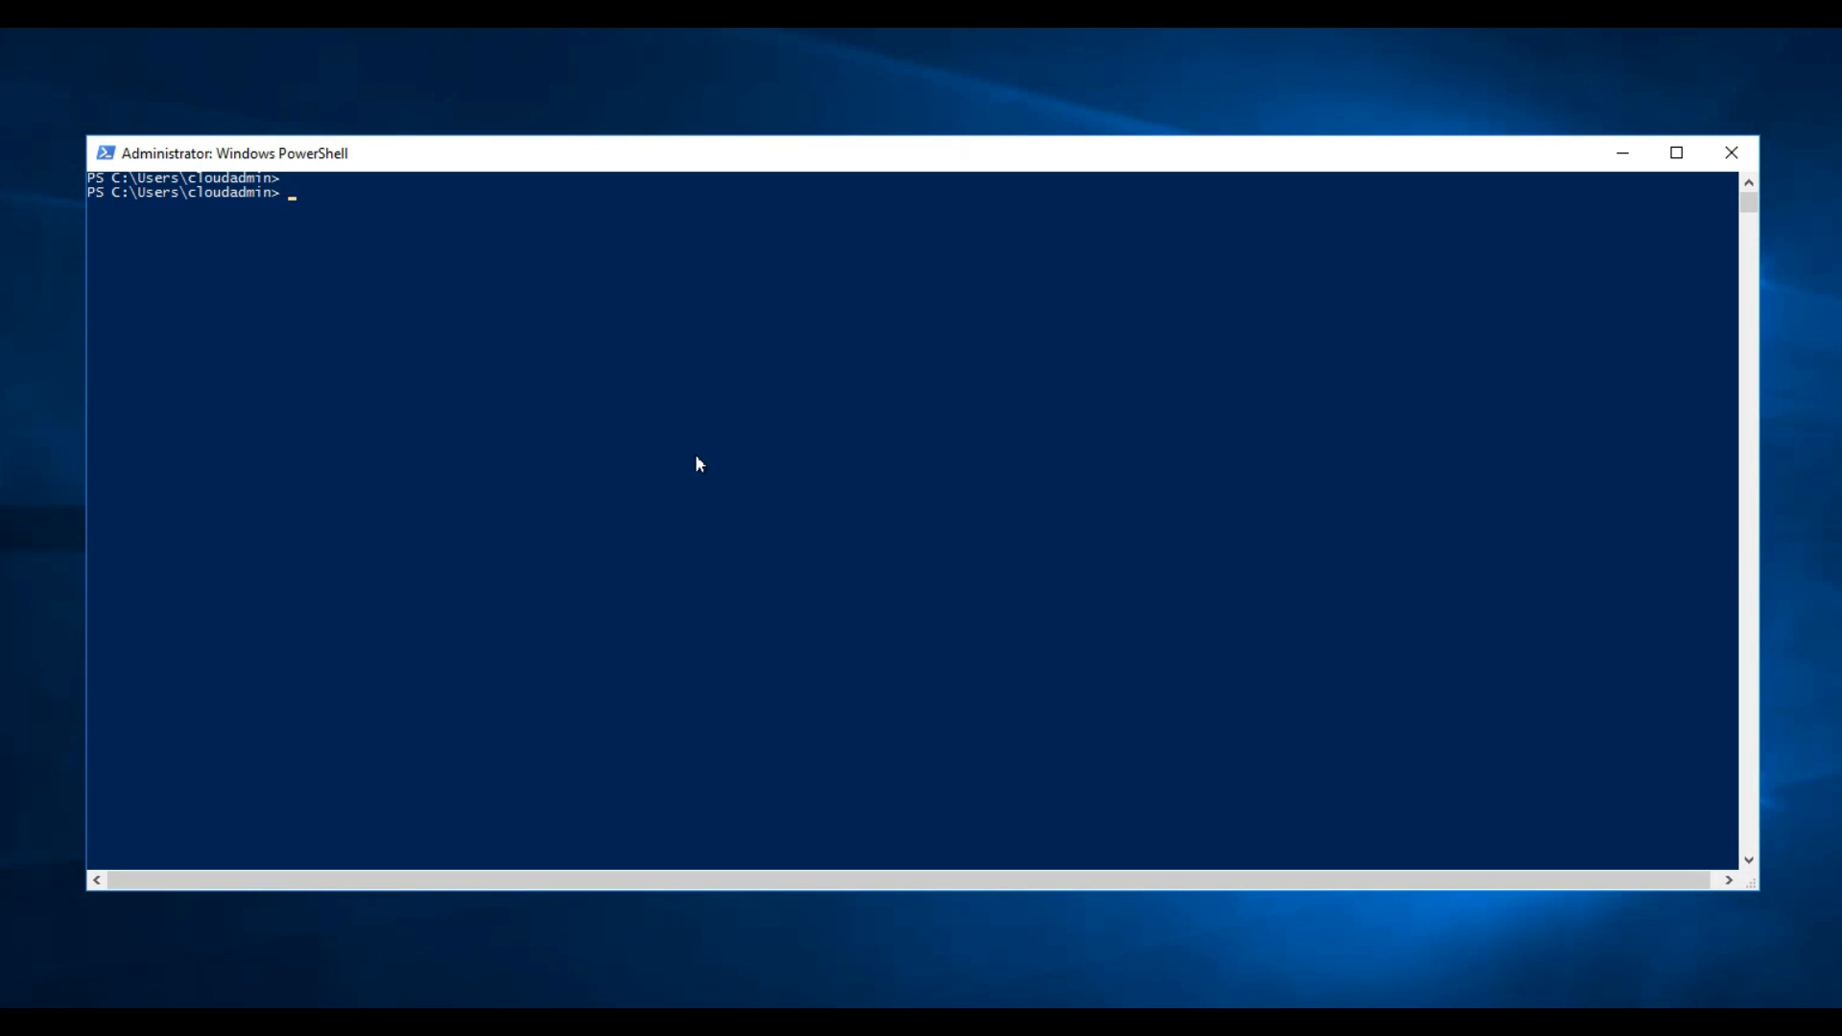
Run Get-ADSyncToolsTls12 to check the TLS 1.2 registry settings.
right_click(697, 458)
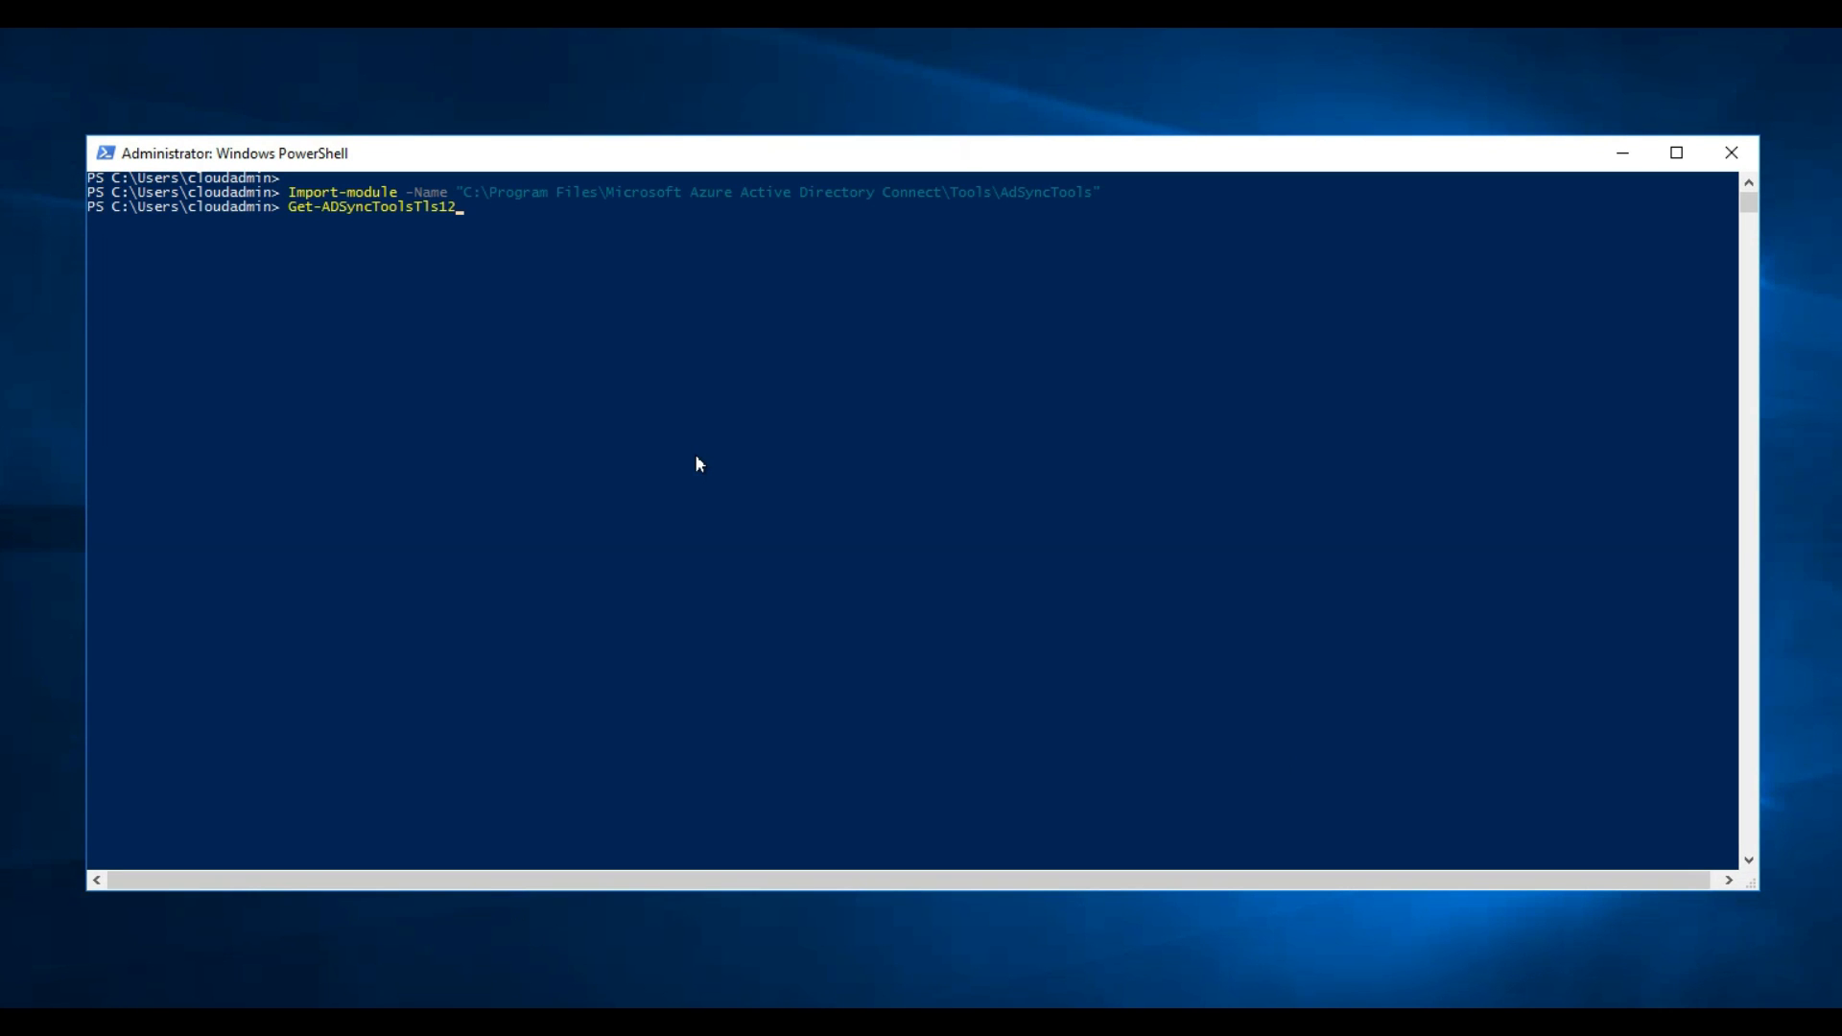
key("Return")
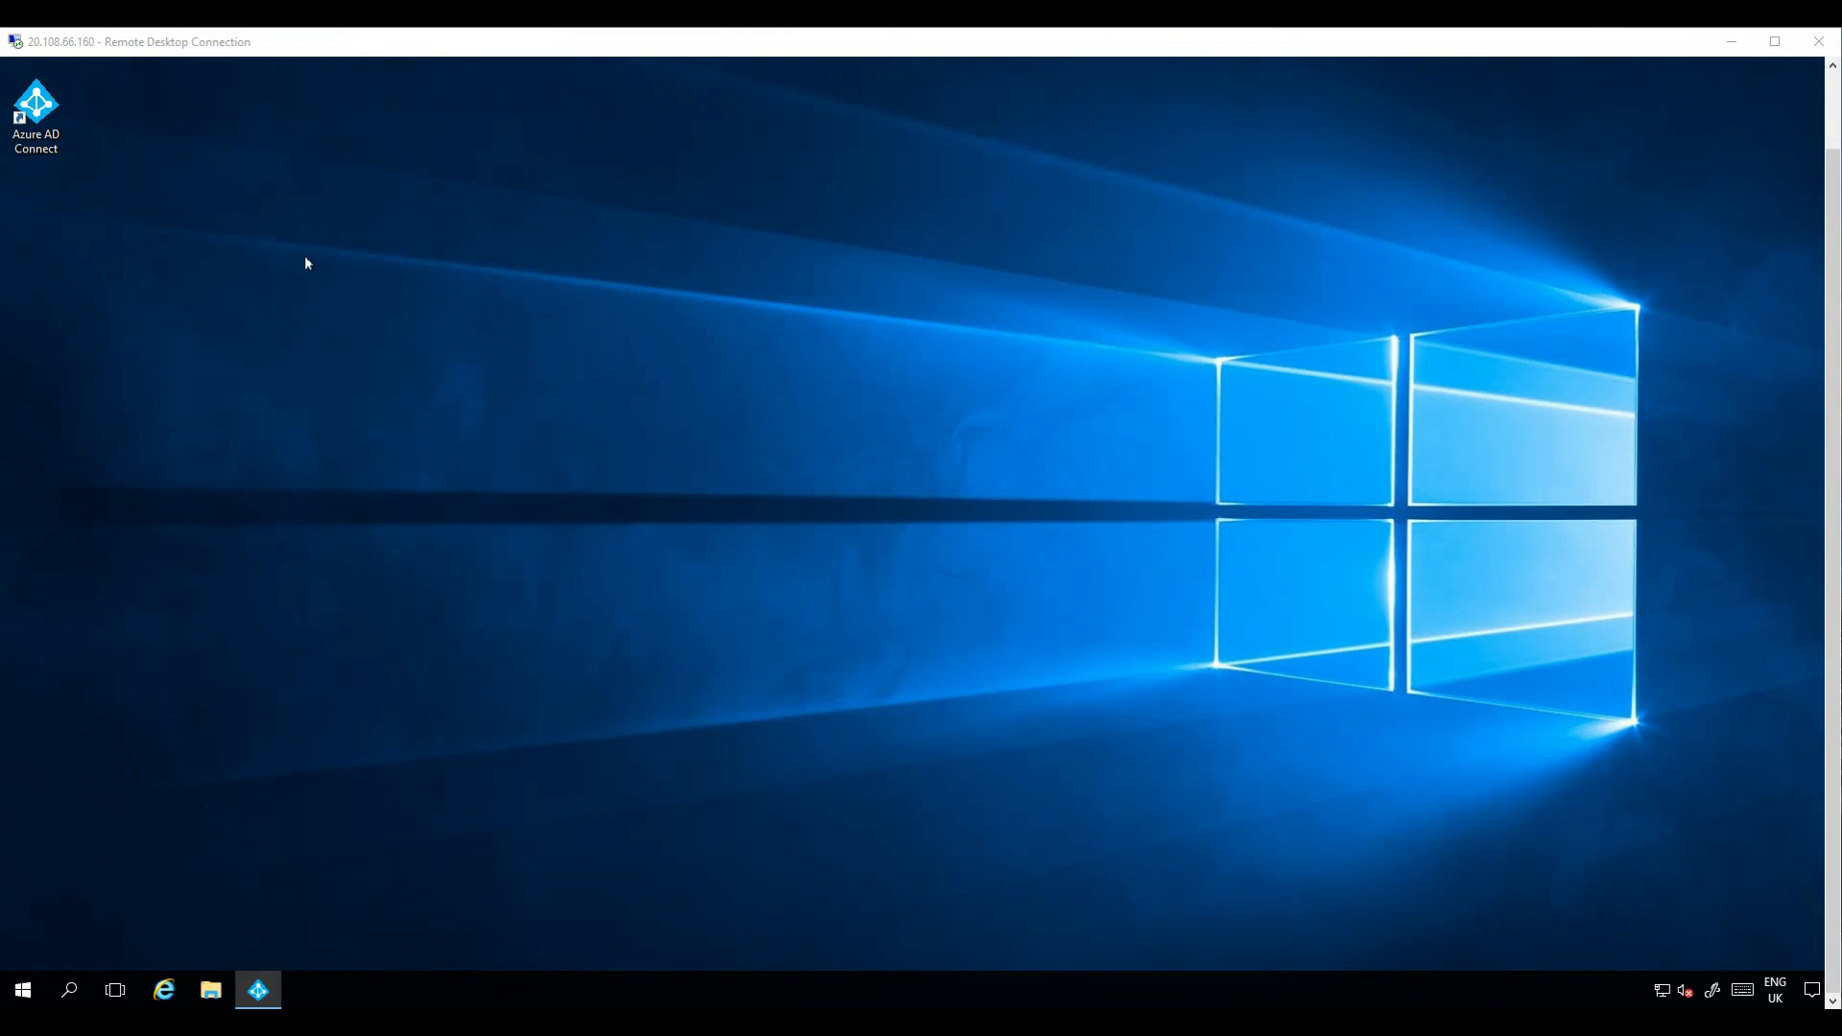
Launch Azure AD Connect from the desktop and start configuring it.
left_click(41, 117)
double_click(41, 117)
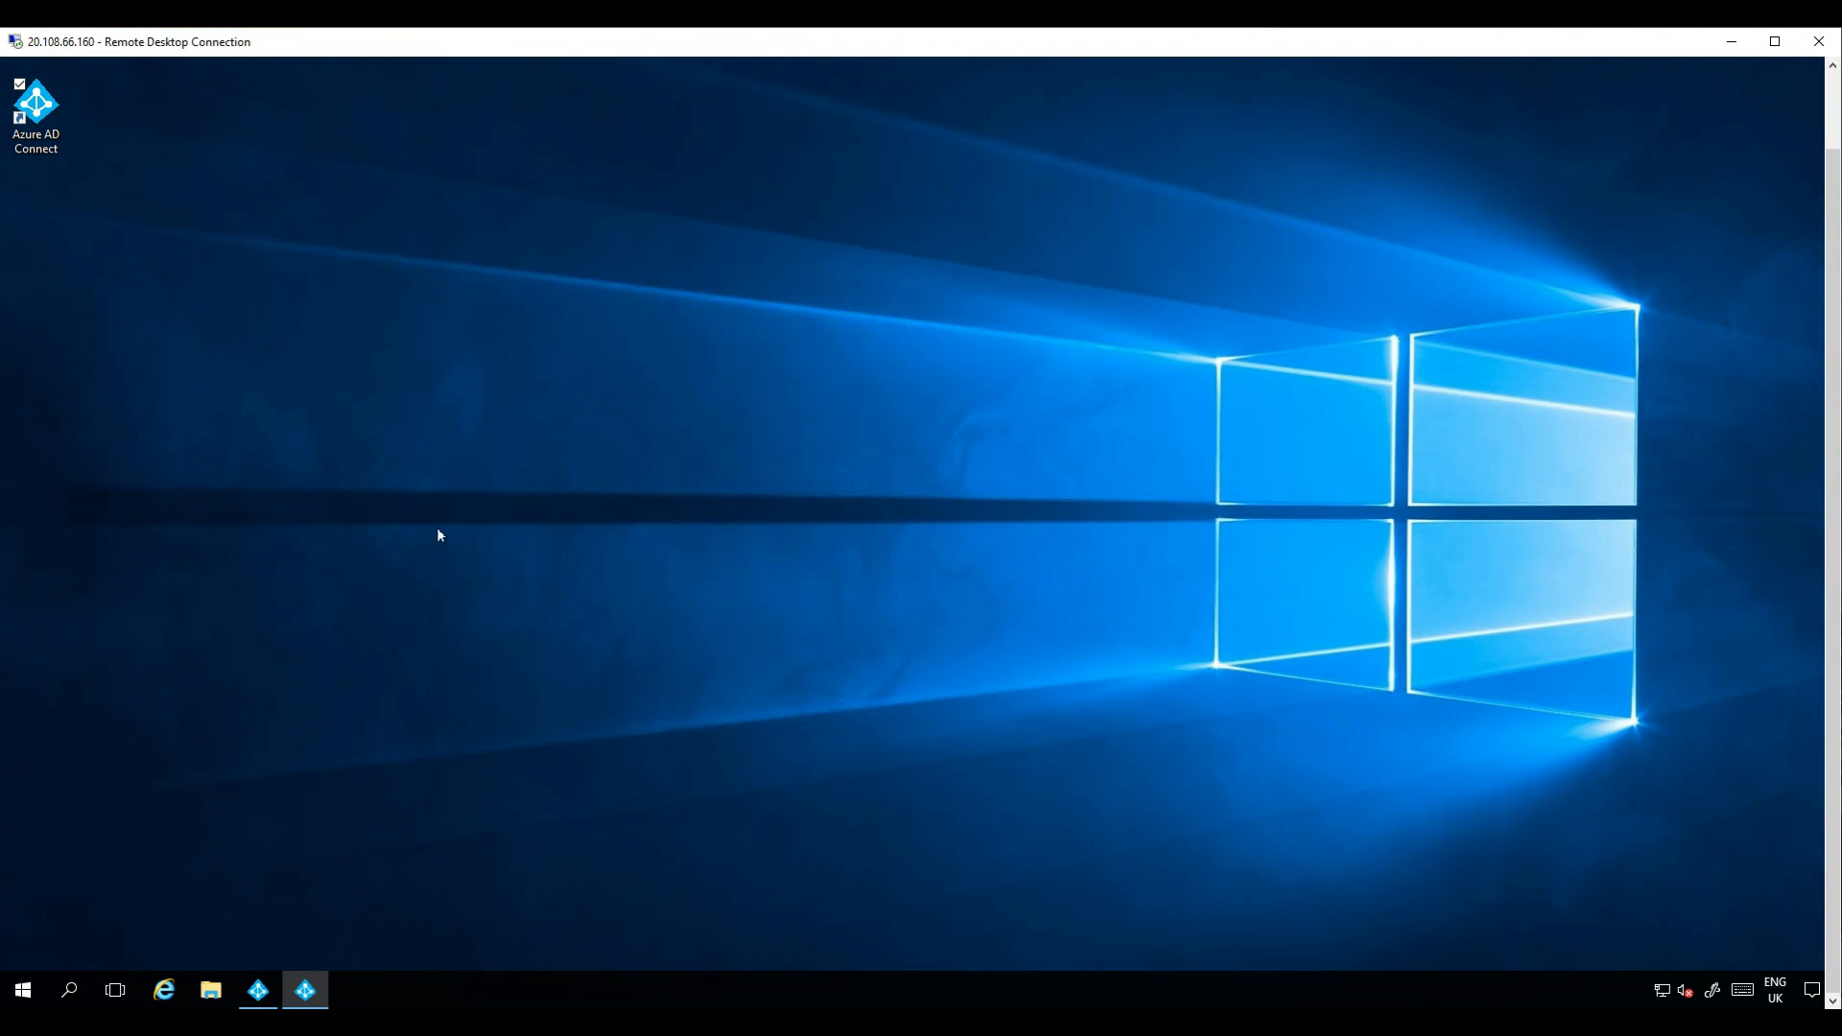
left_click_drag(588, 89, 918, 147)
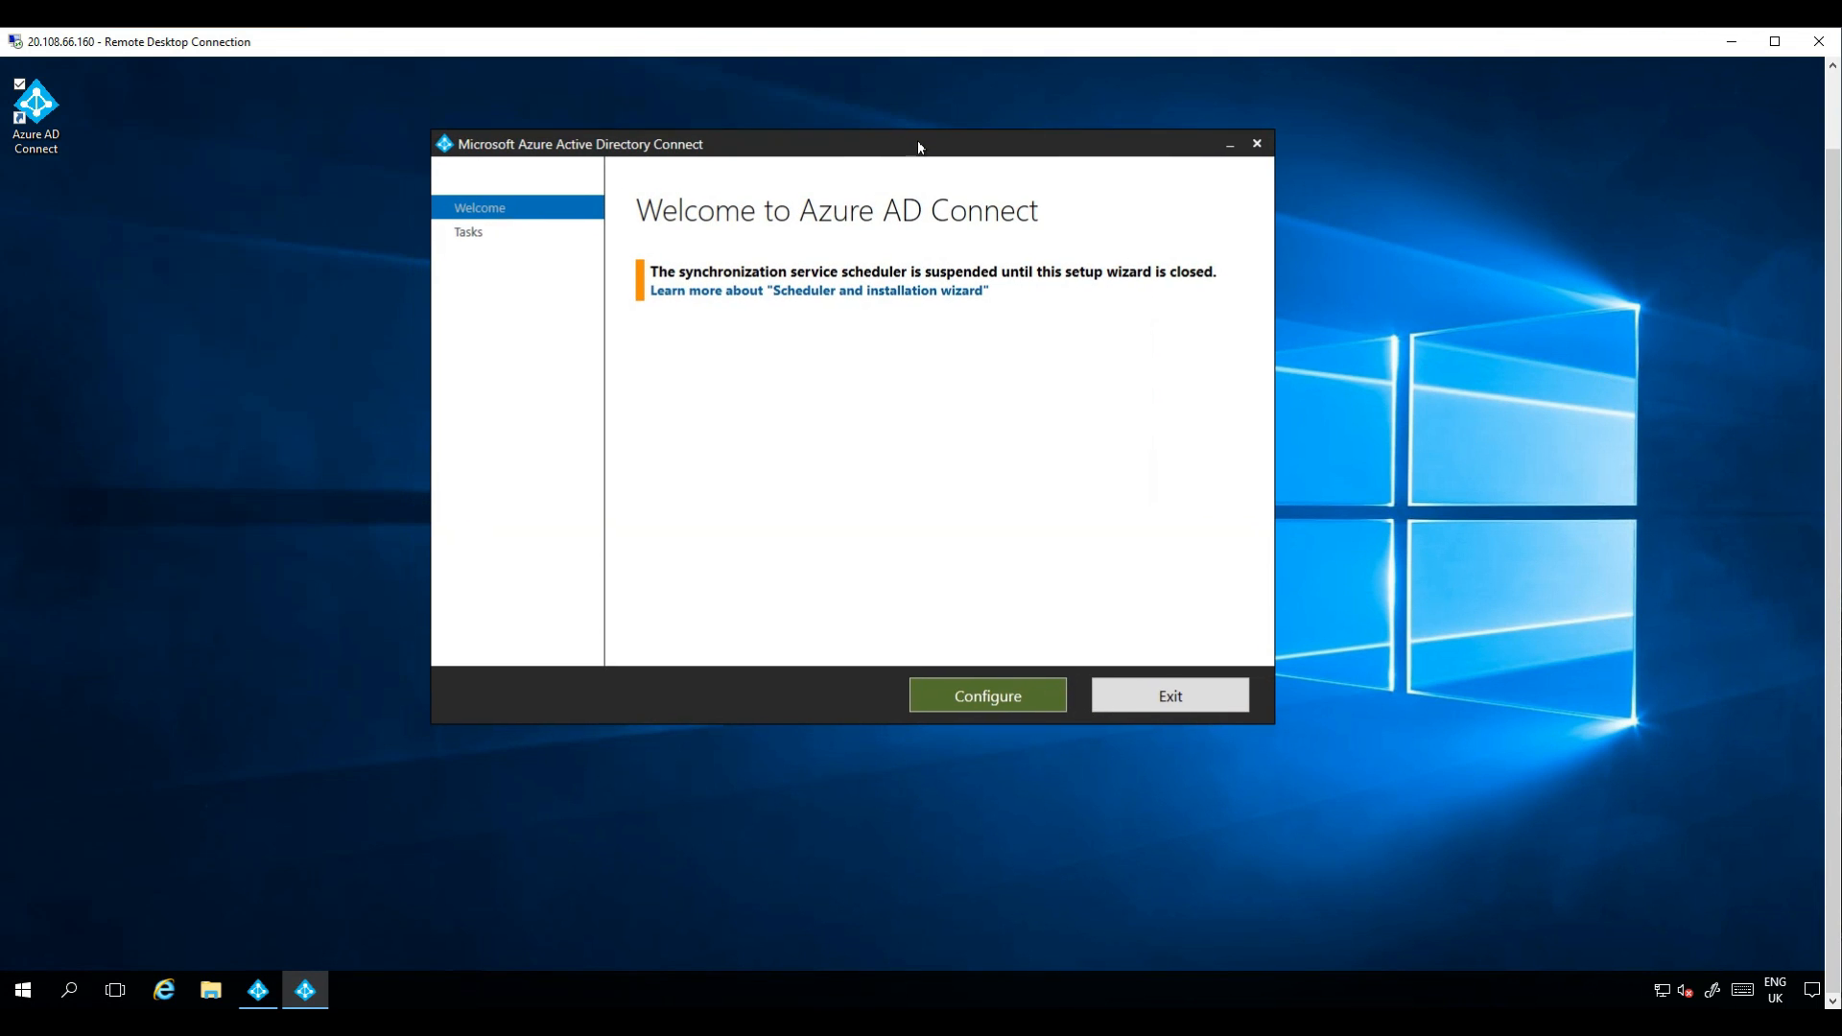
left_click(993, 693)
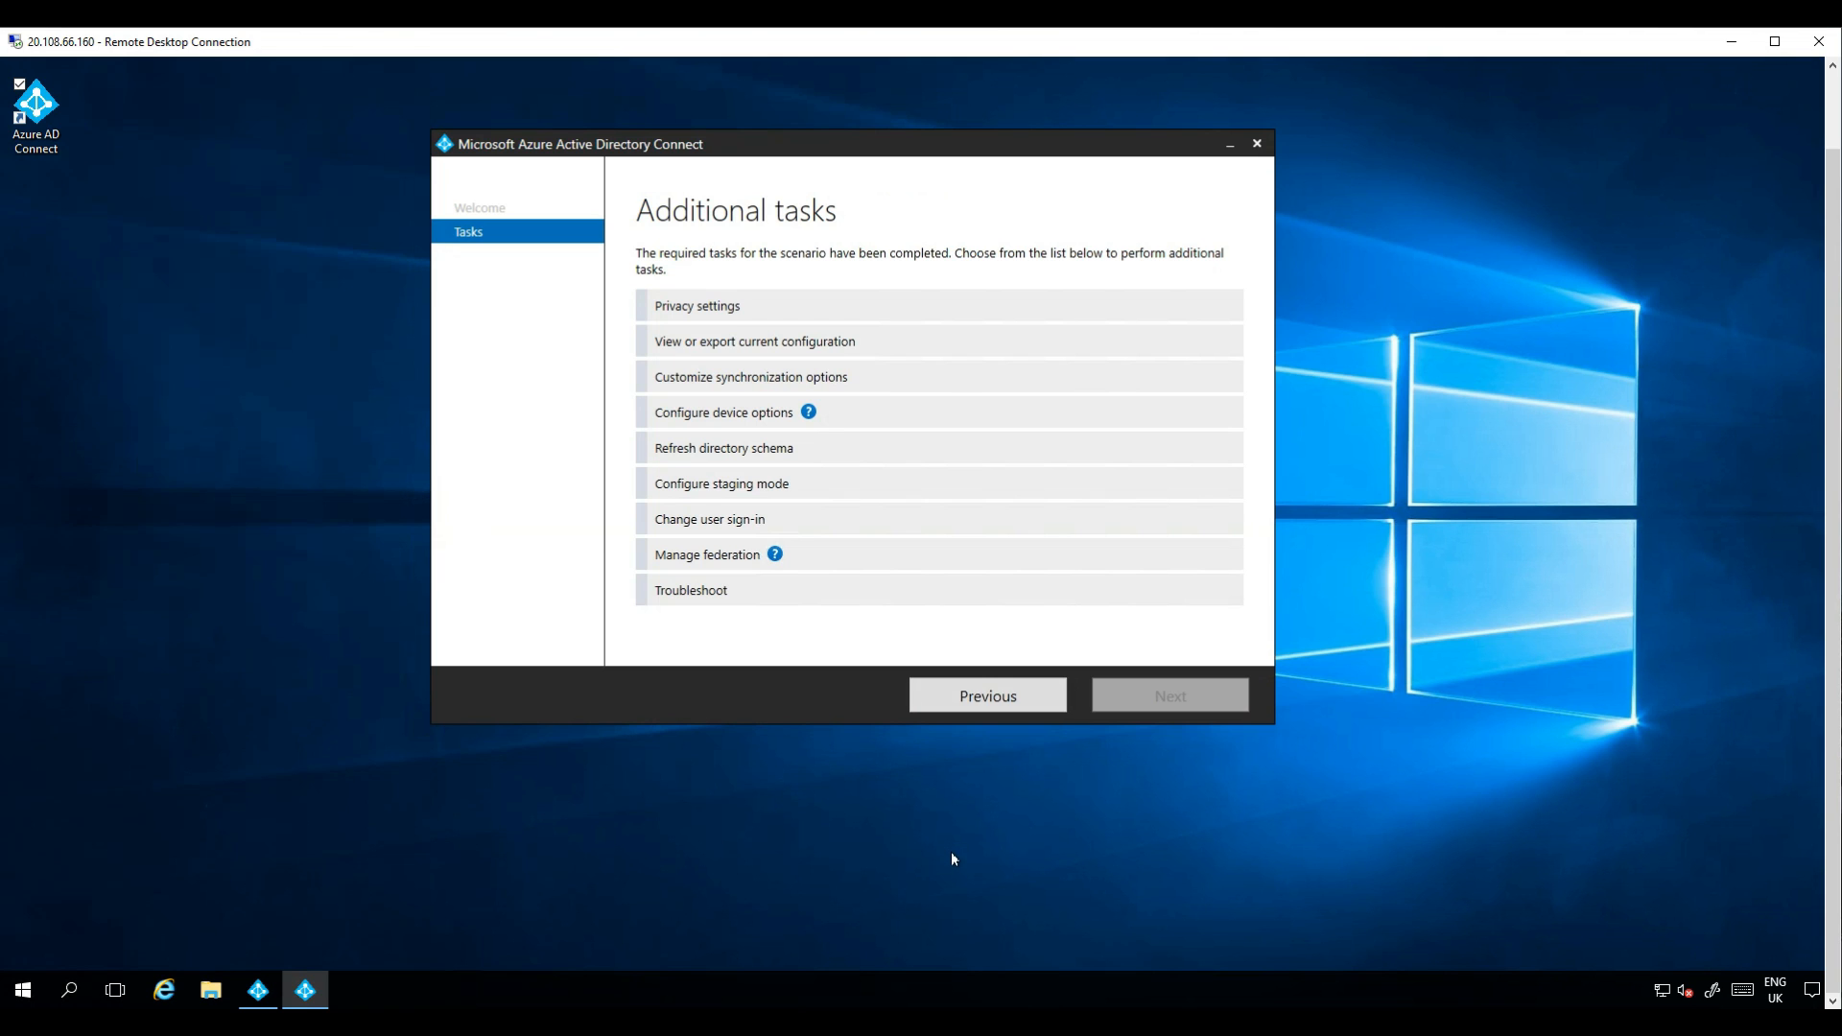
Choose the task to view or export the current configuration and continue.
left_click(831, 348)
left_click(1132, 692)
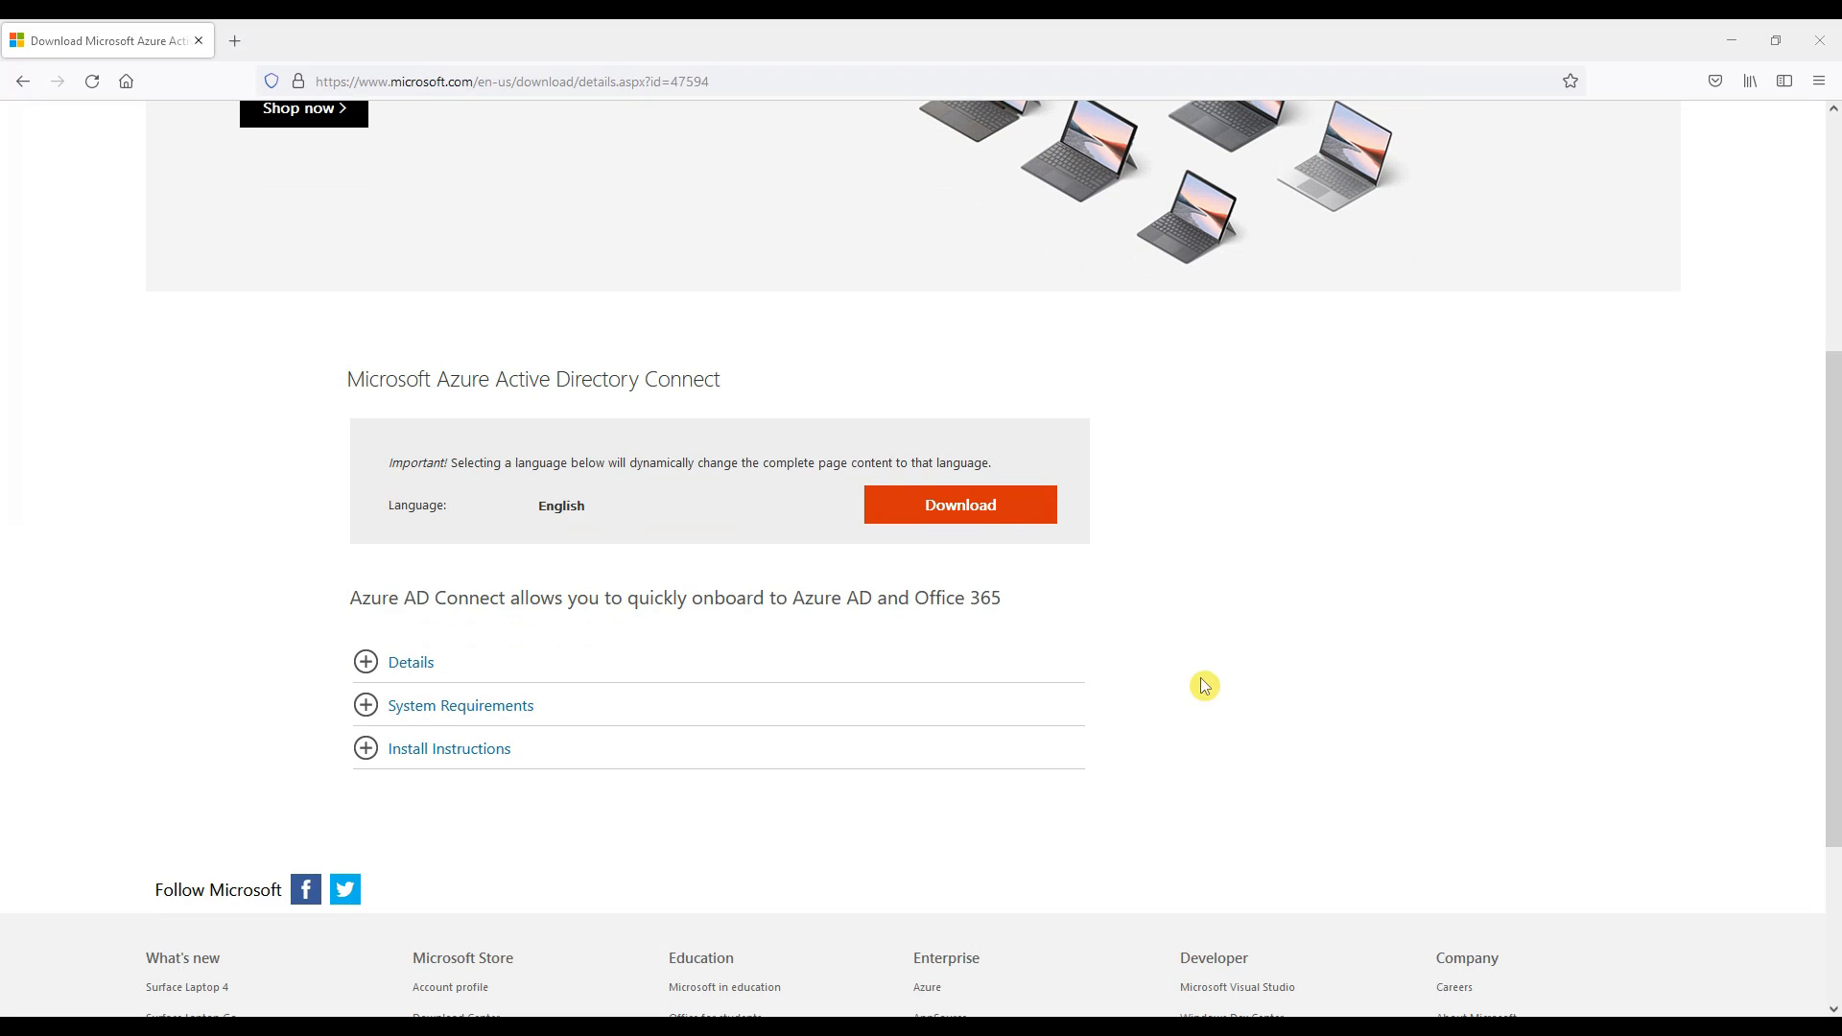
Download the Microsoft Azure Active Directory Connect installer and save AzureADConnect.msi.
left_click(1023, 522)
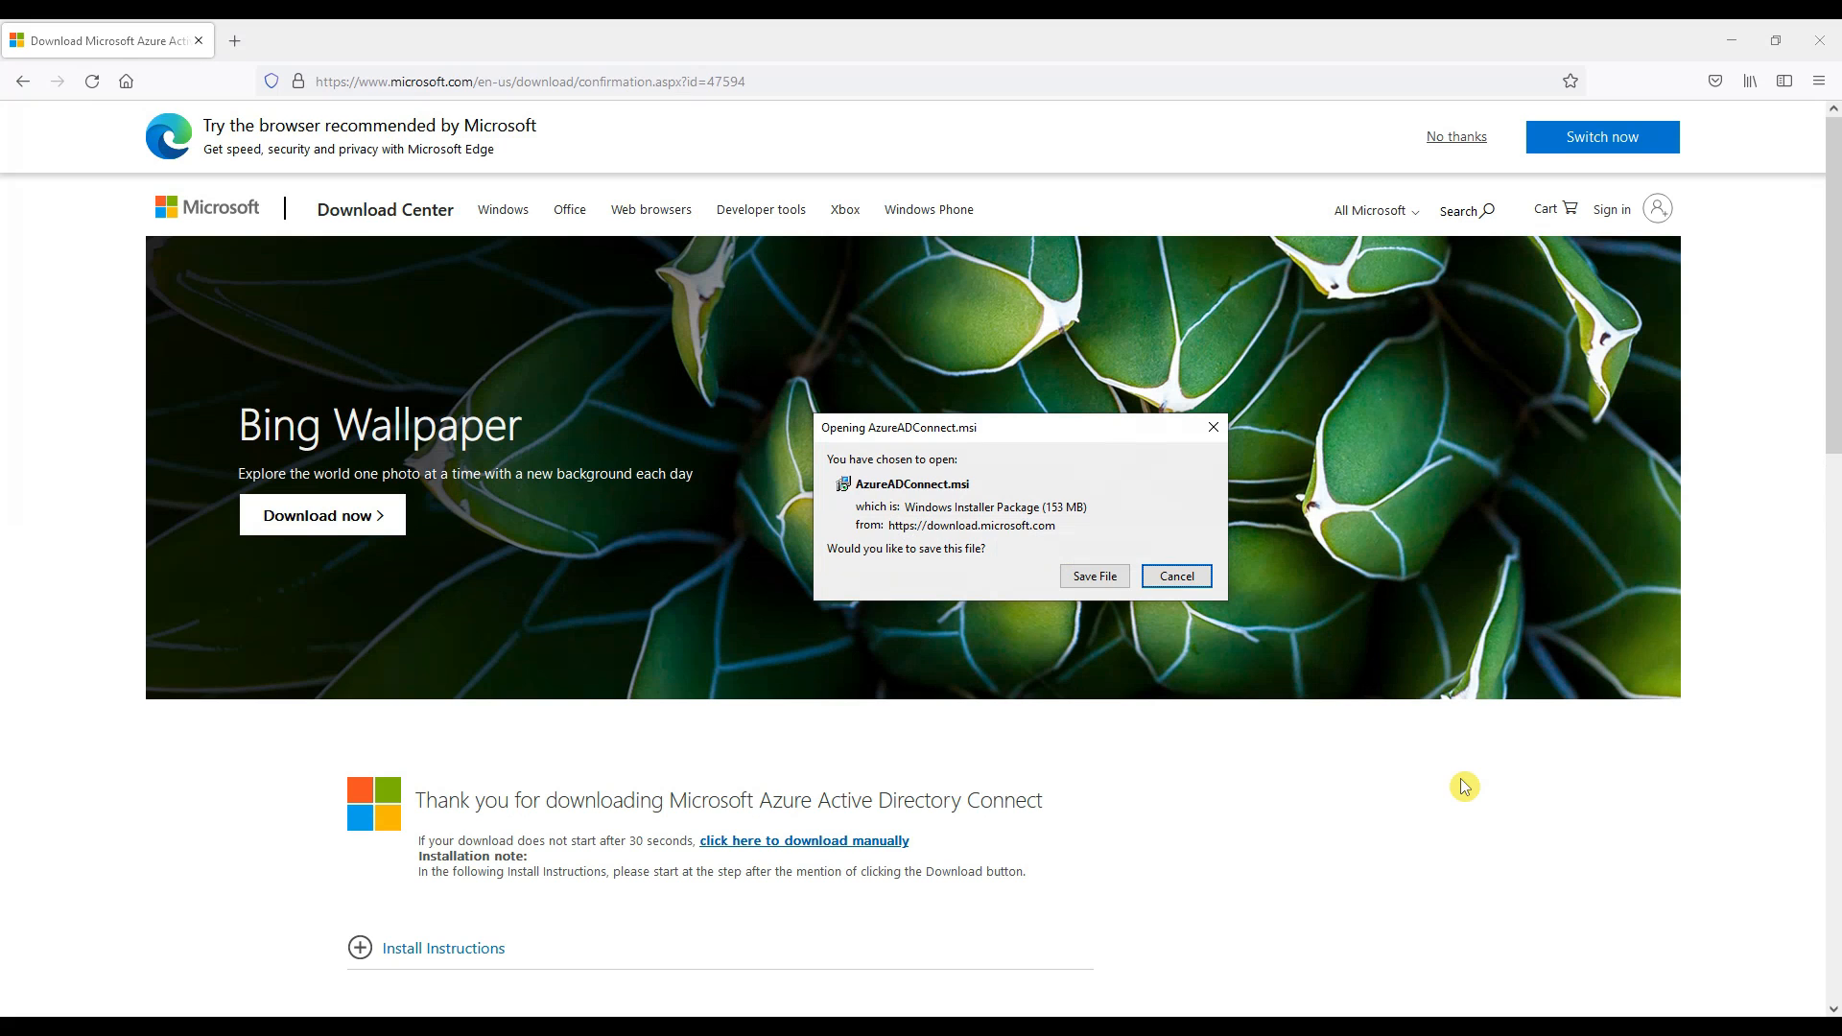
left_click(1095, 577)
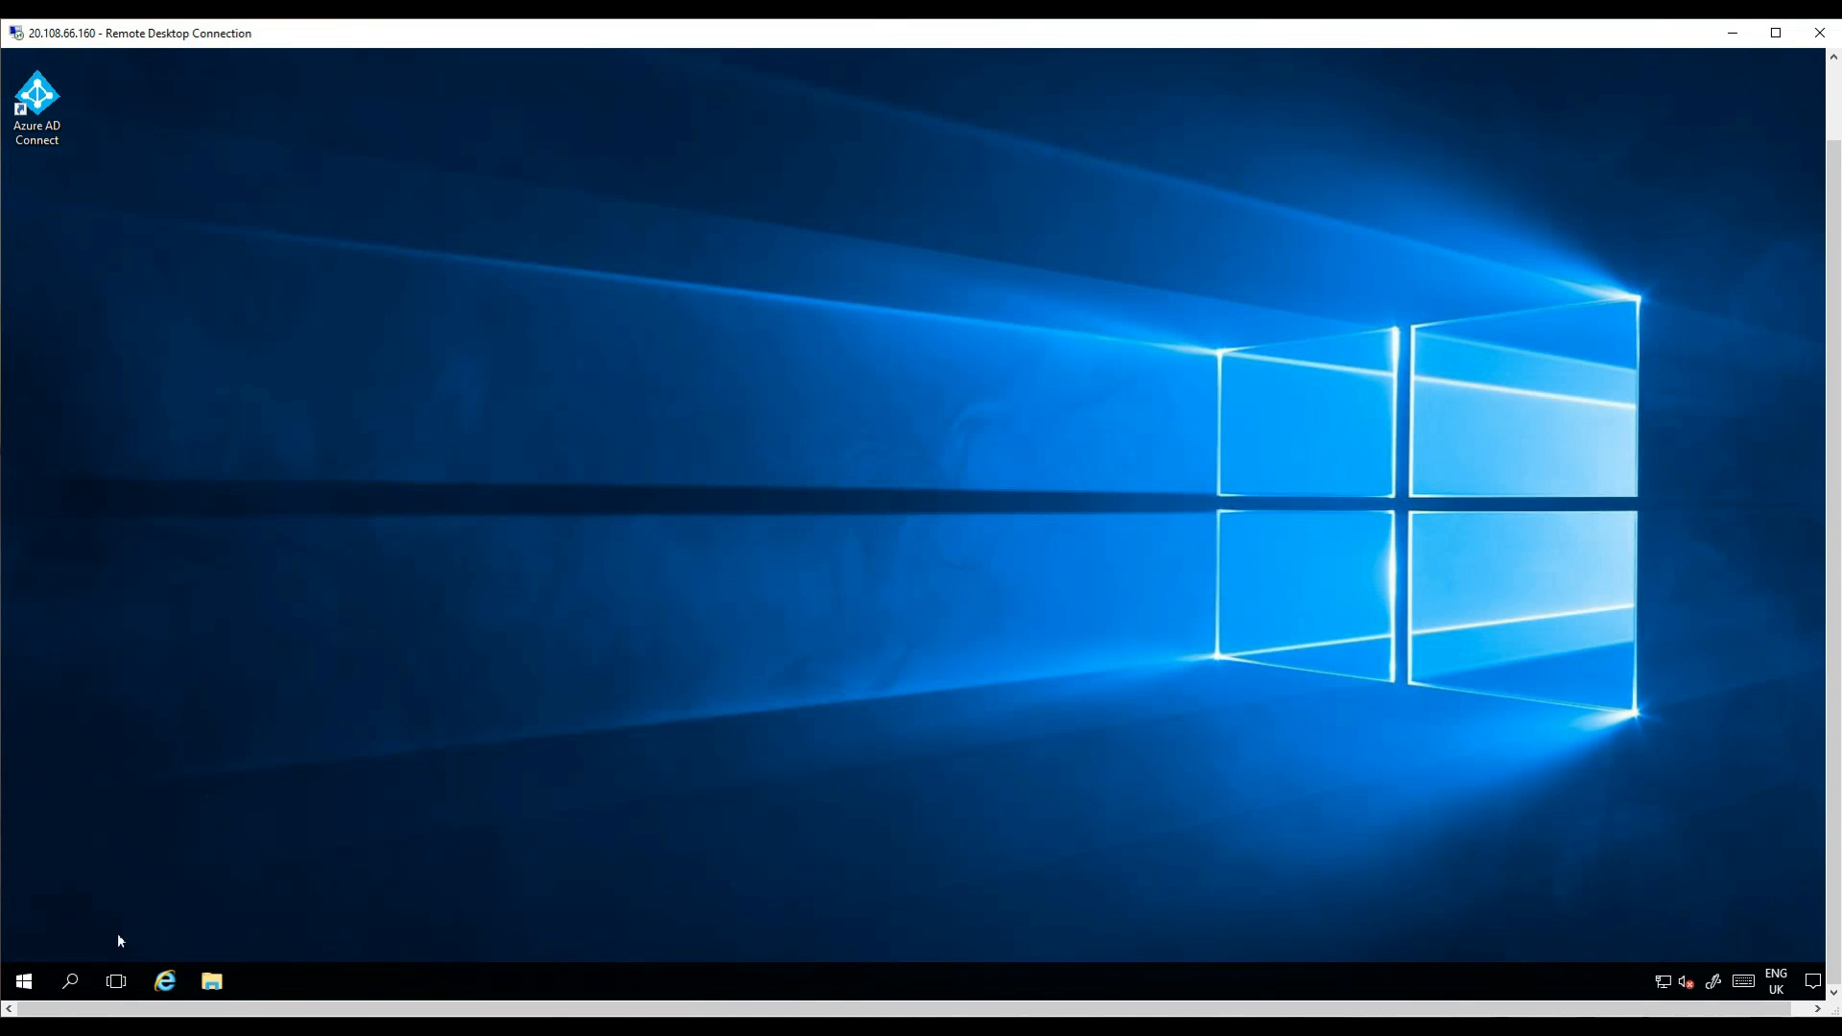
Open the Synchronization Service Manager and view its About information to check the installed version.
left_click(29, 983)
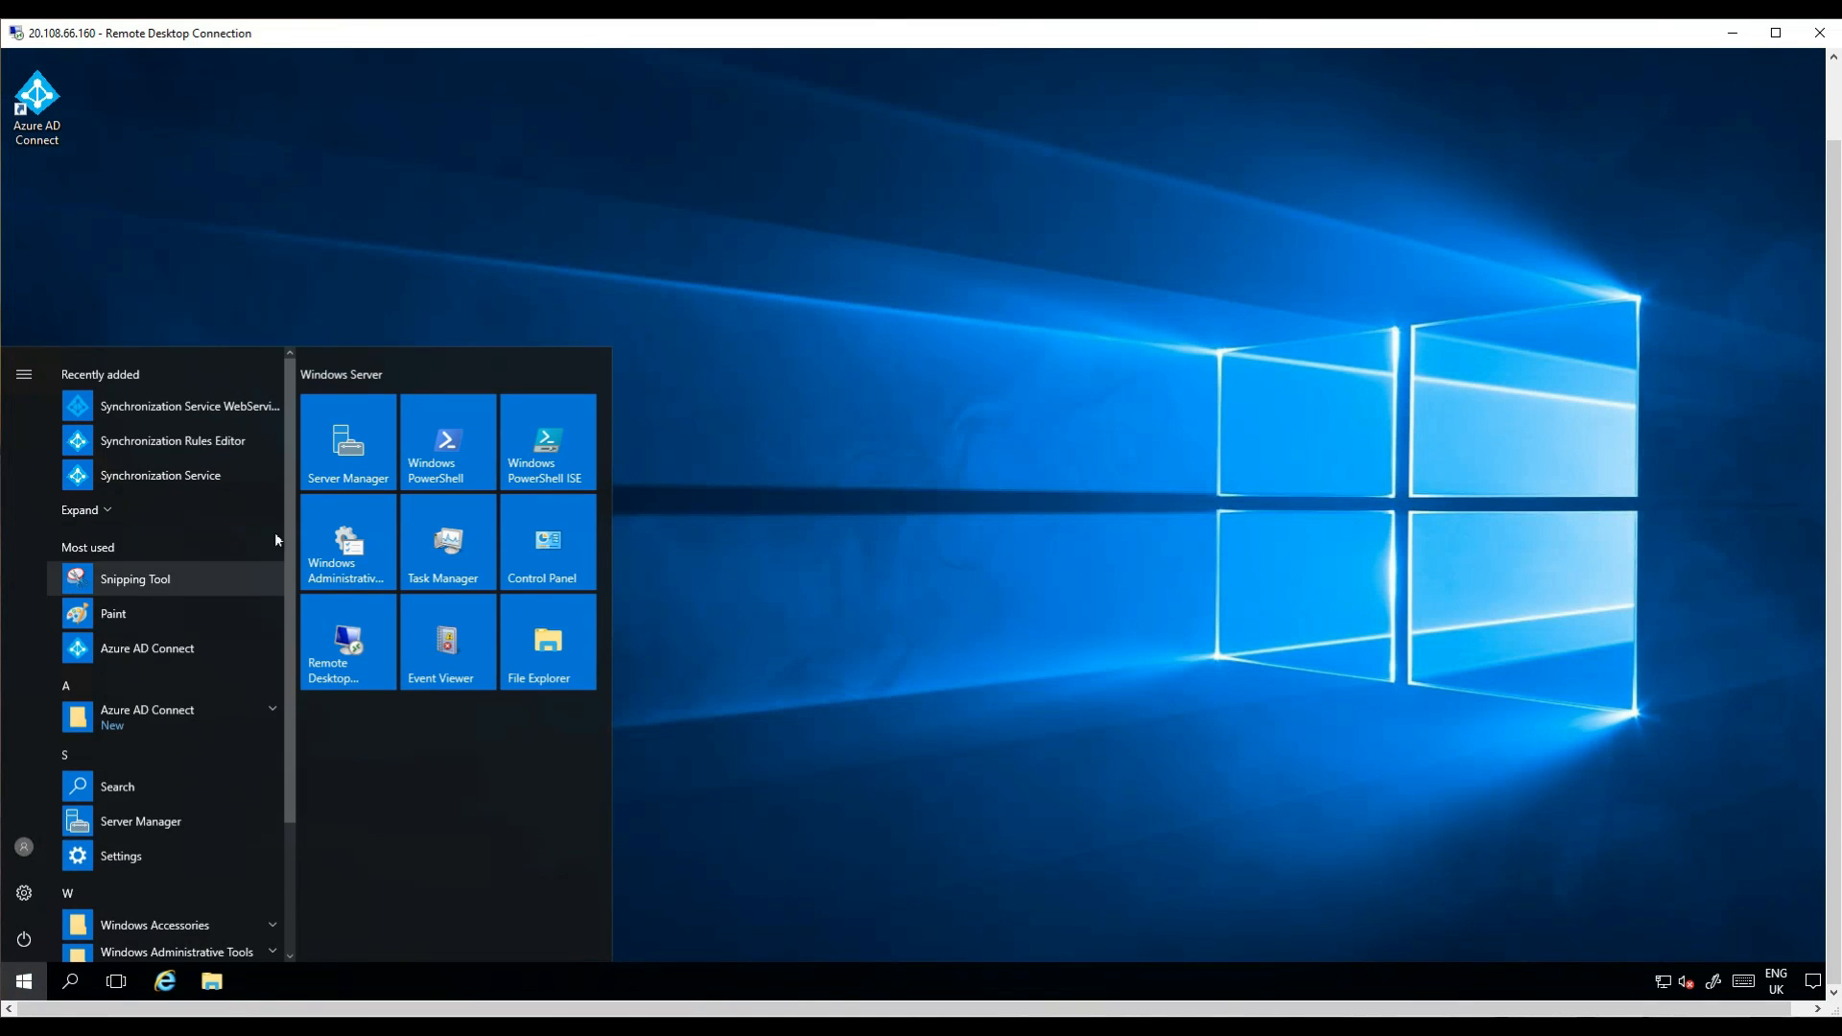
left_click(228, 477)
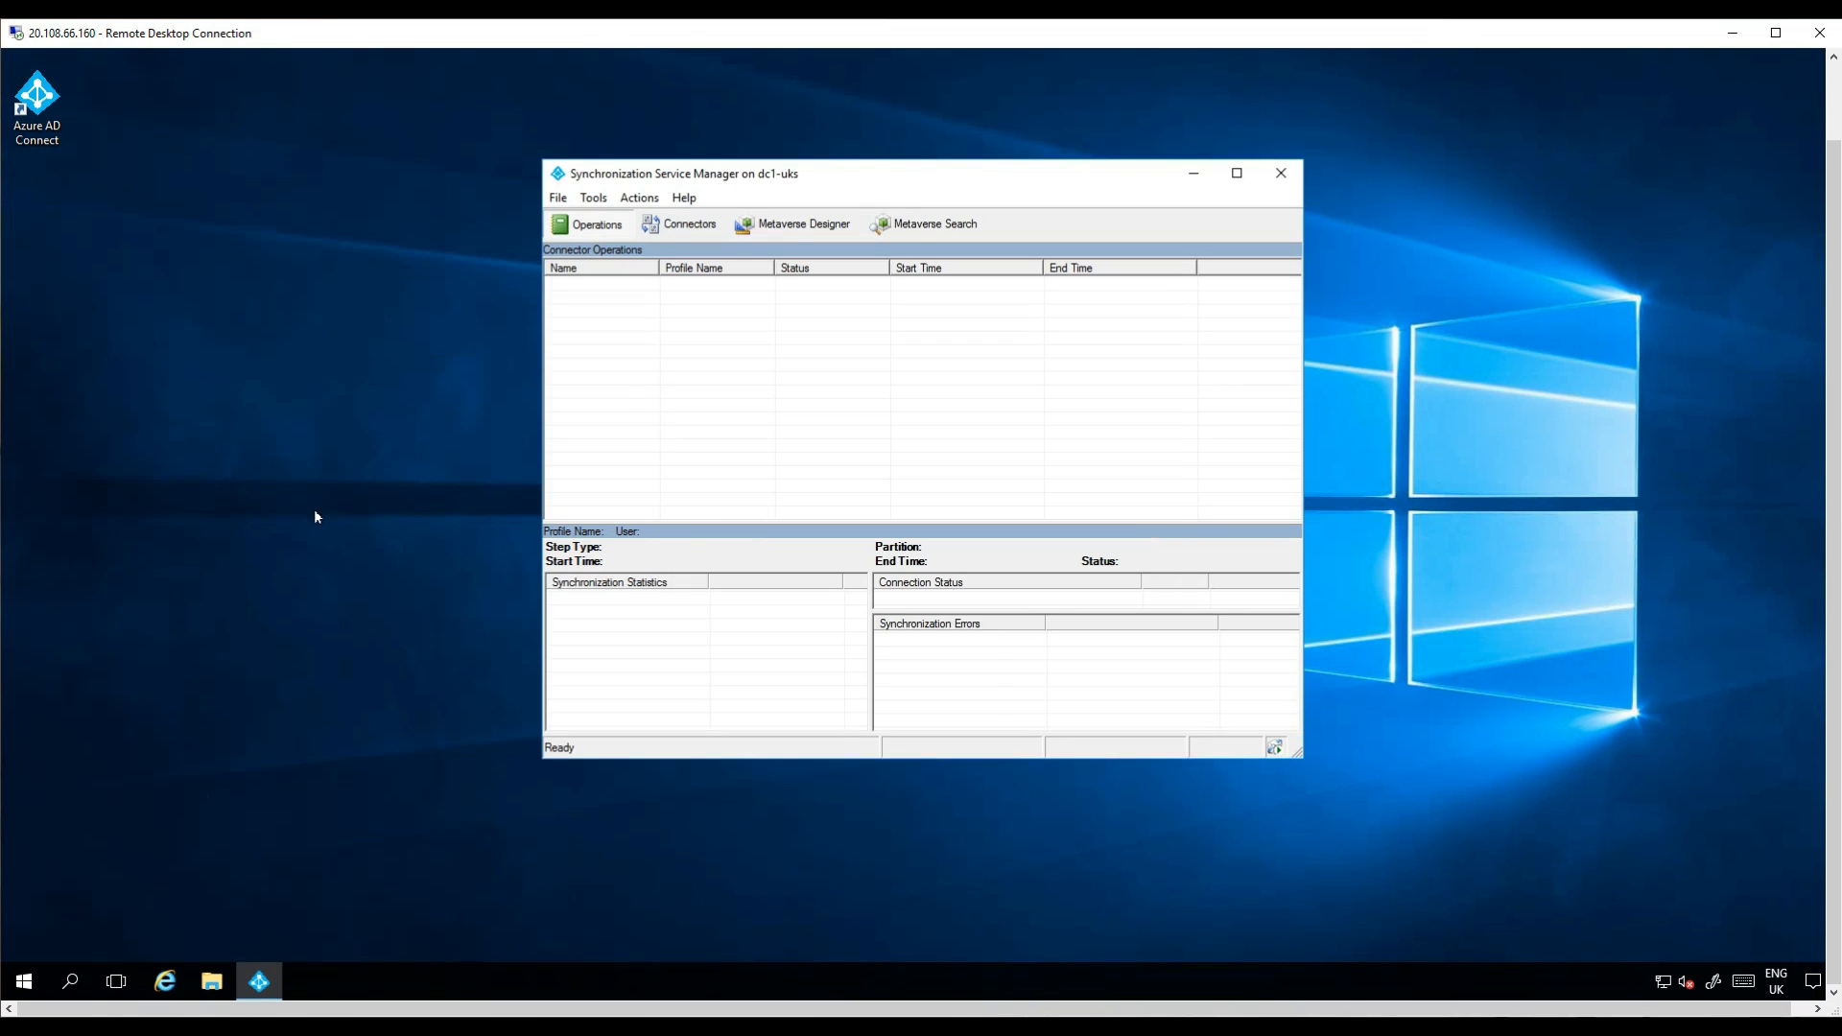
left_click(685, 202)
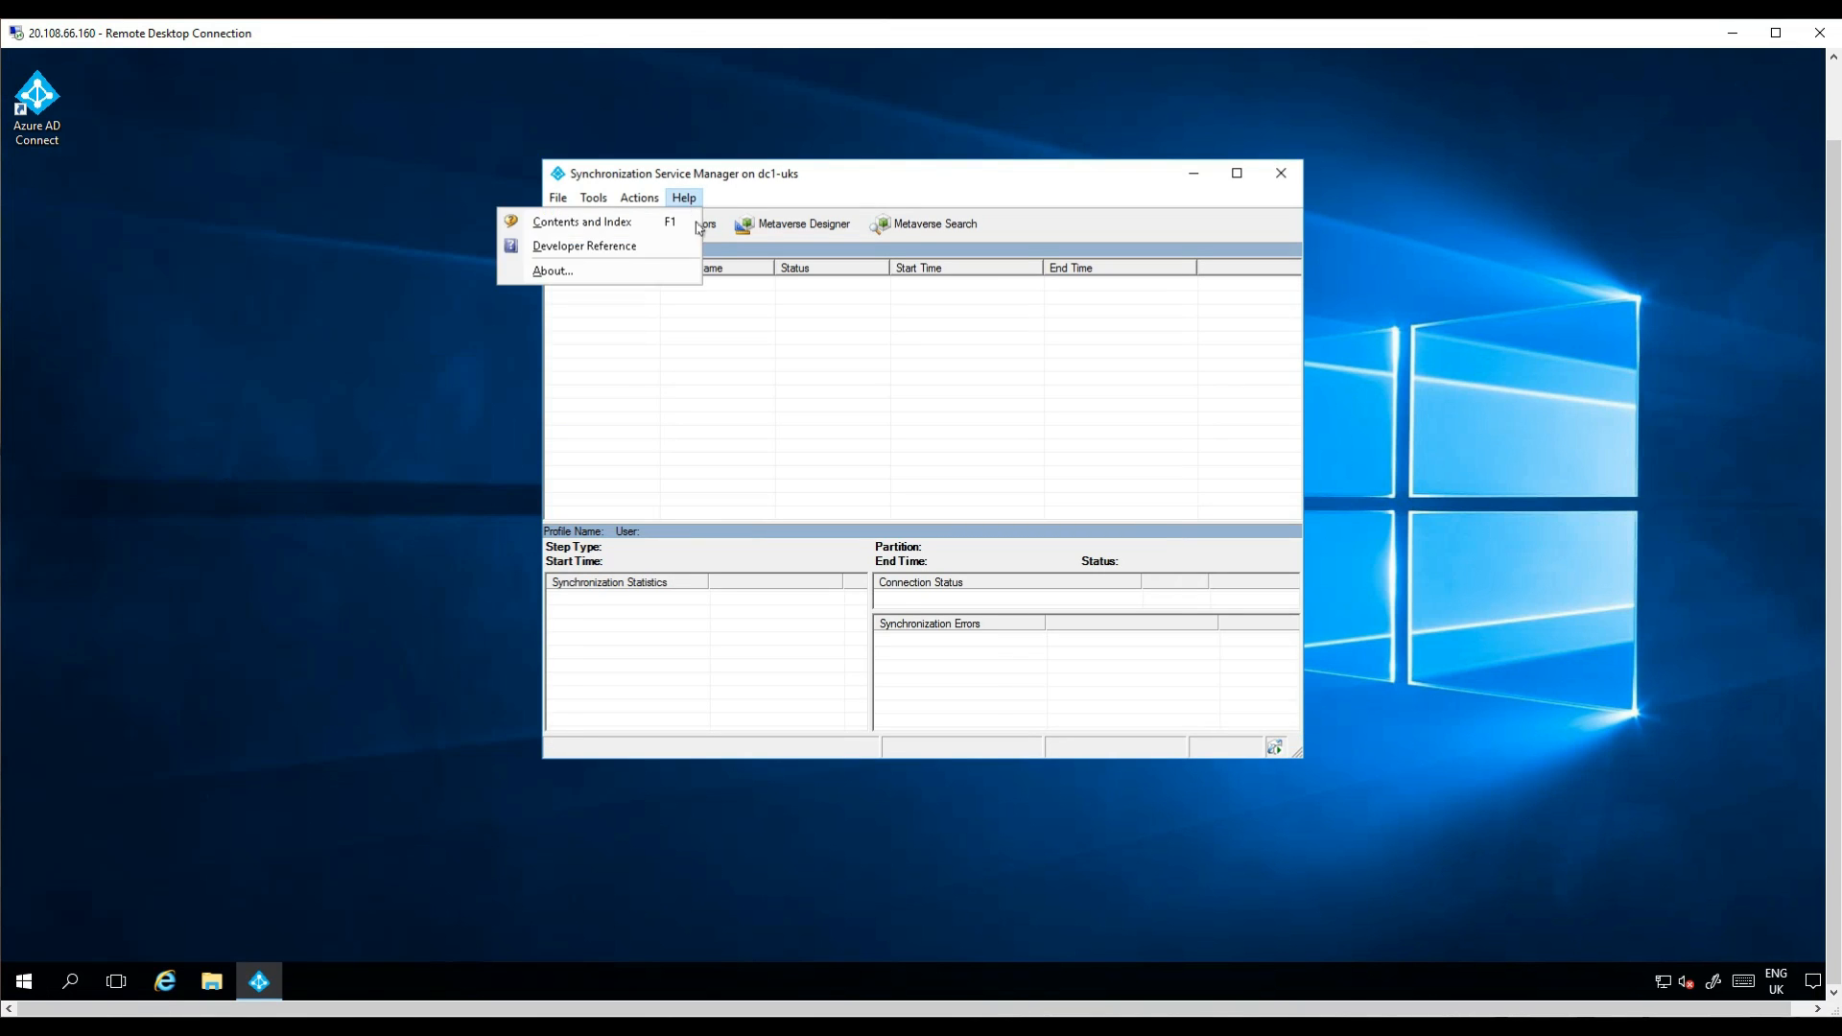
left_click(671, 272)
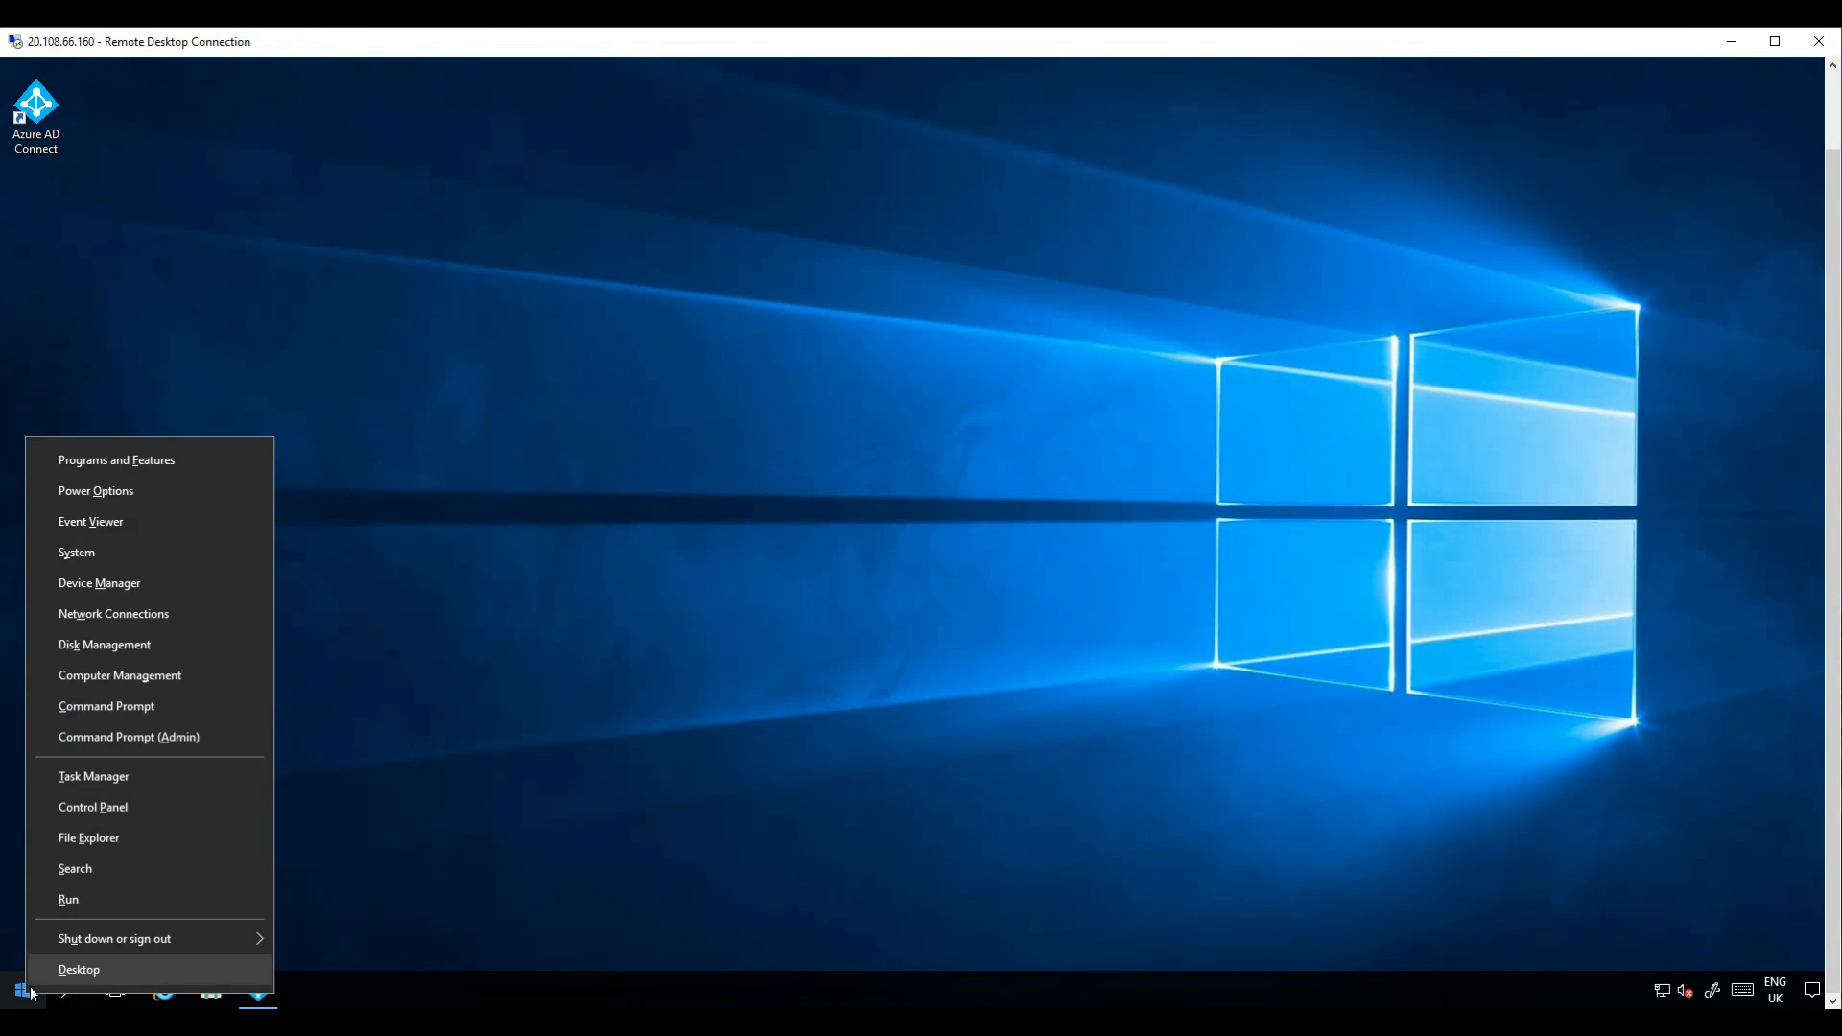
Open Programs and Features from the Control Panel to review installed programs.
left_click(175, 807)
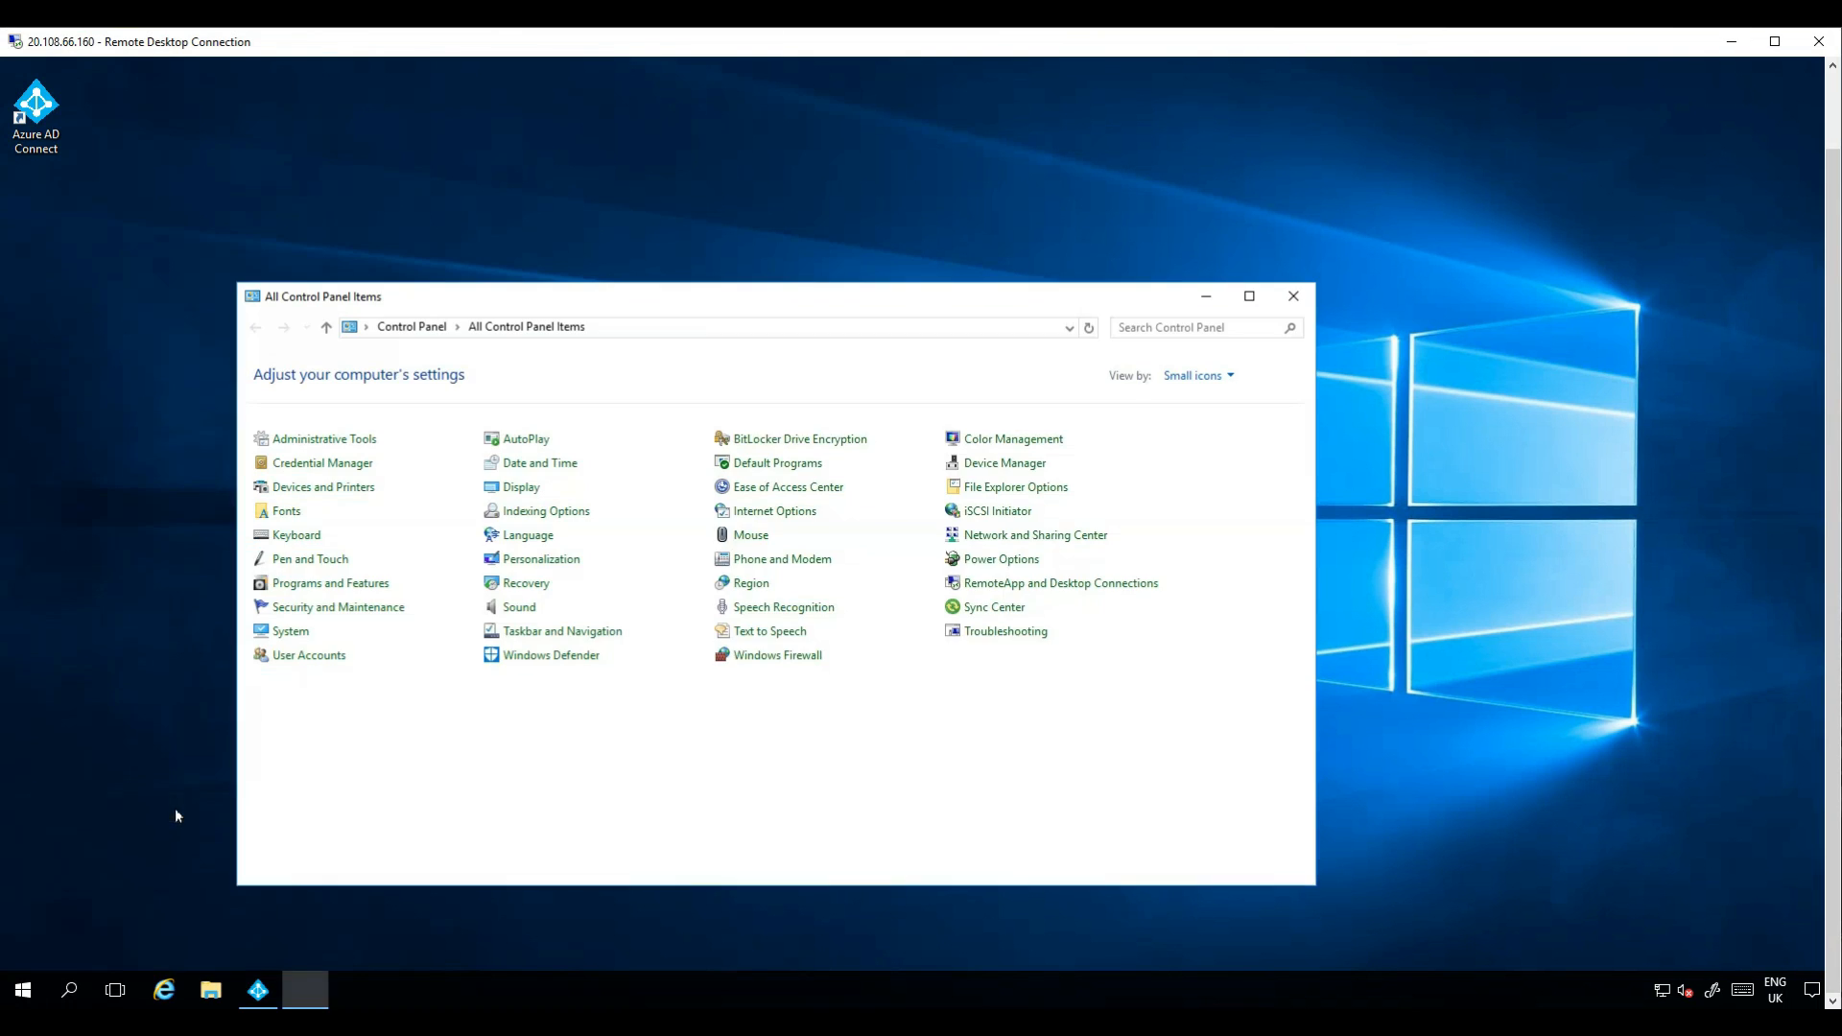
left_click(369, 585)
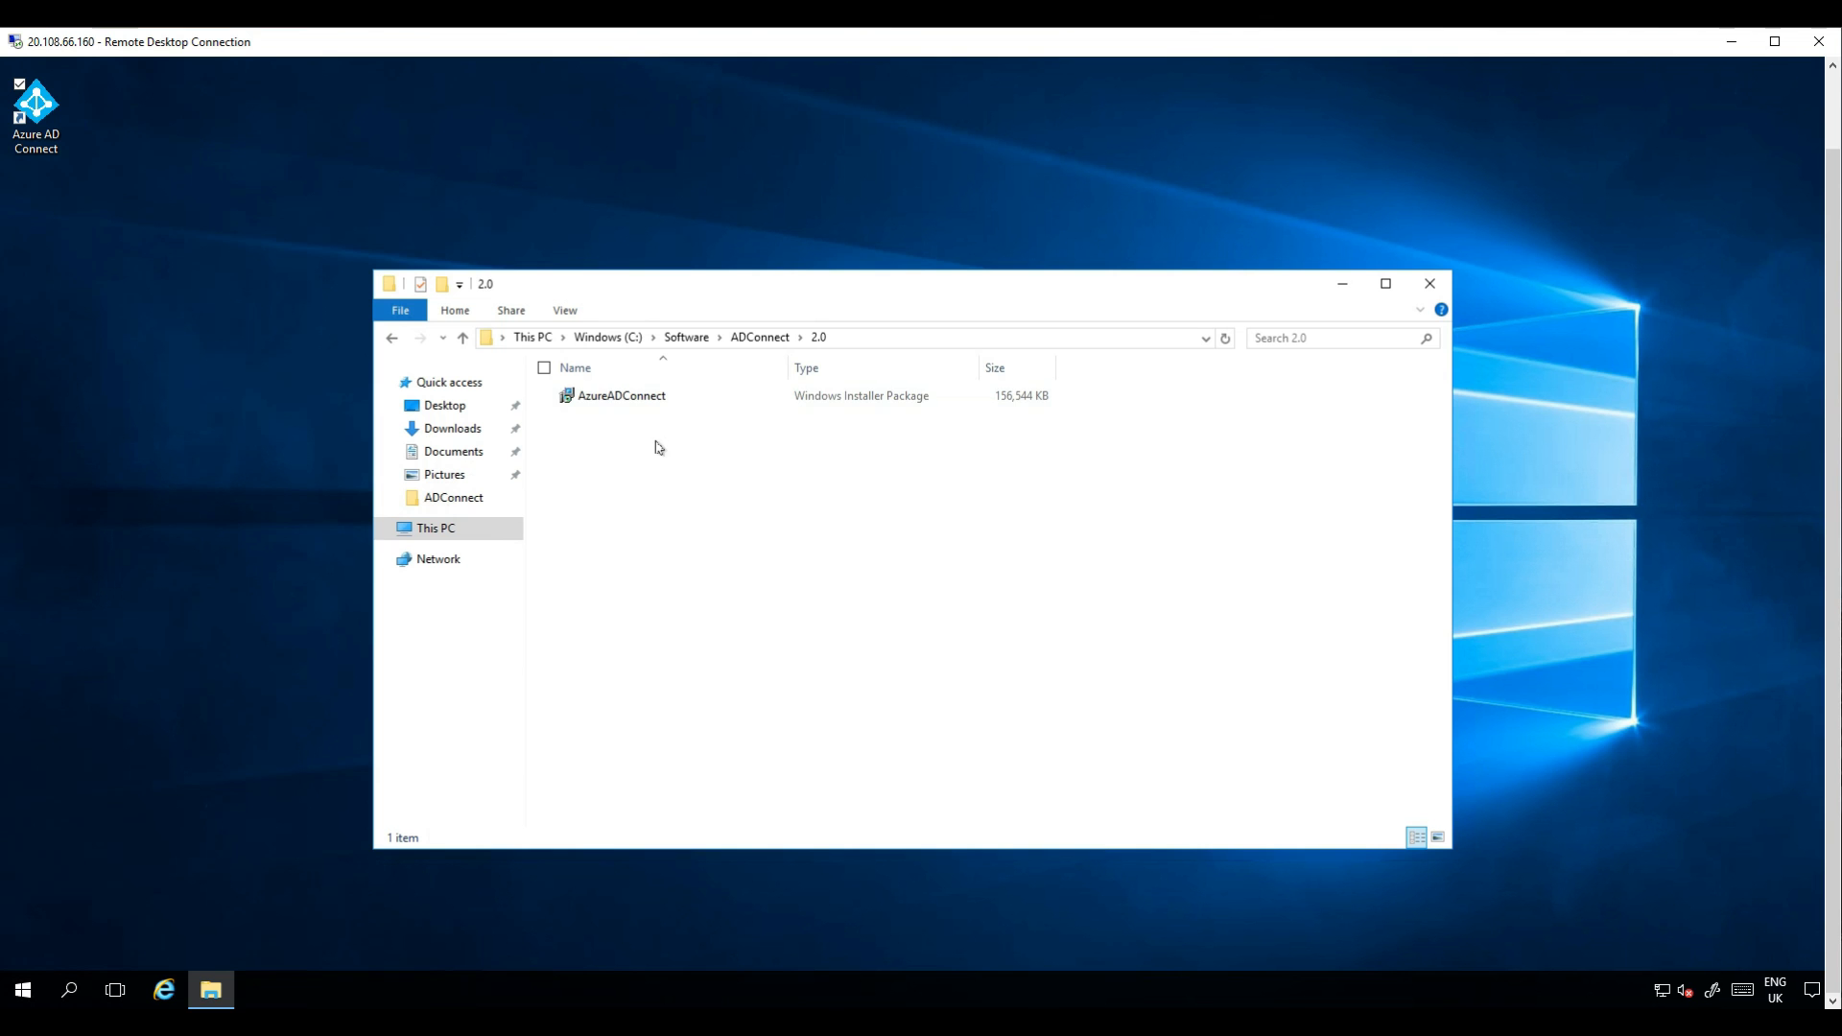
Run the AzureADConnect installer package from the ADConnect 2.0 folder.
double_click(614, 396)
left_click(1343, 285)
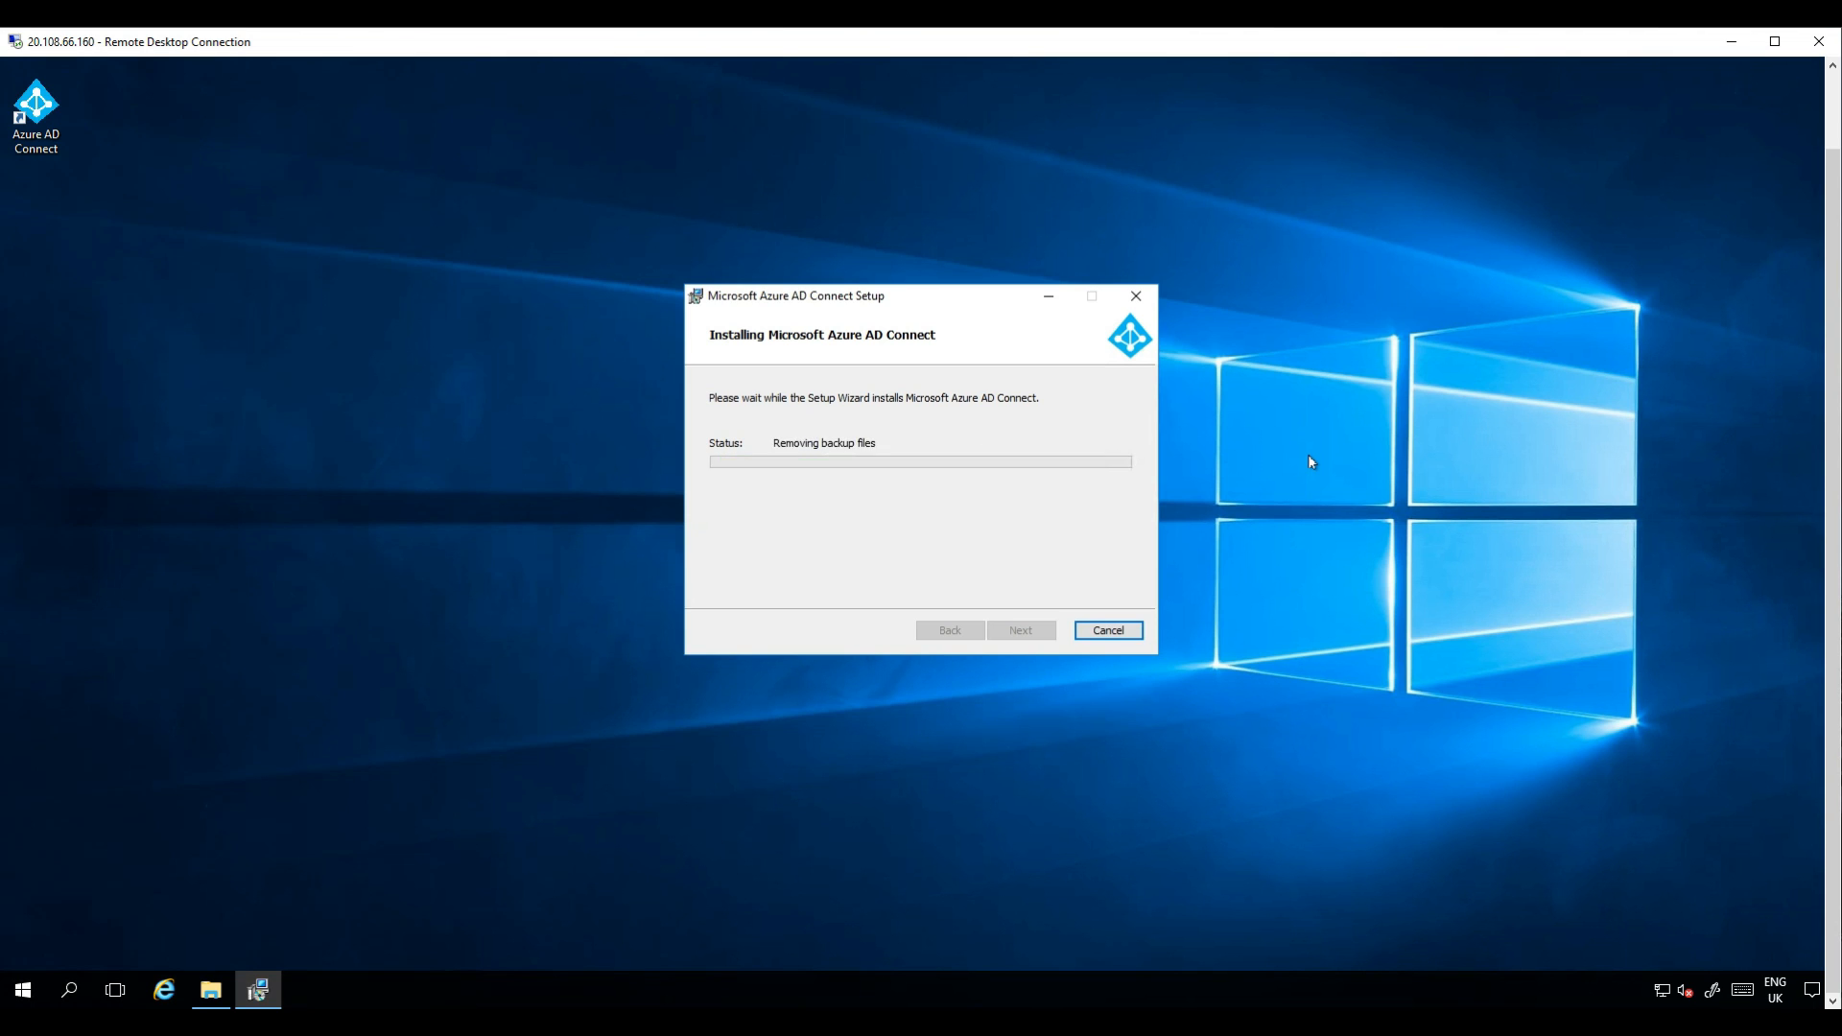
key("Return")
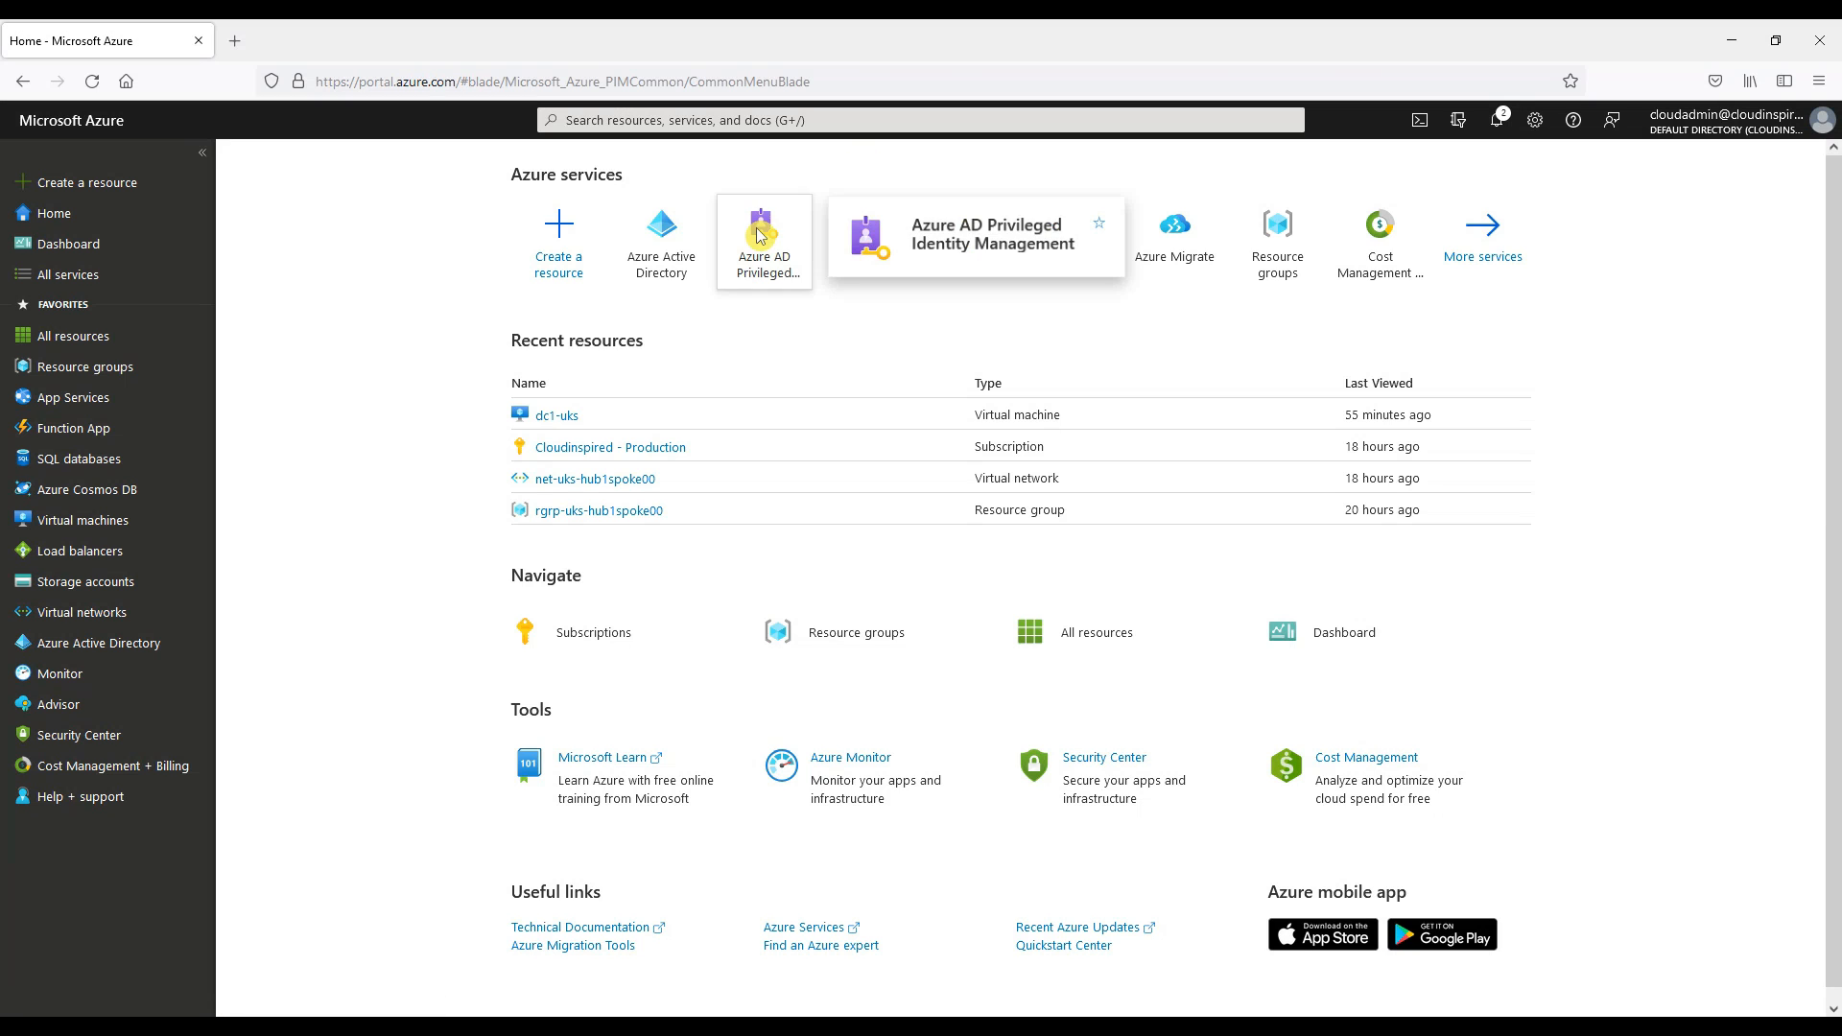
In Privileged Identity Management, add an Azure AD role assignment for the Hybrid Identity Administrator role.
left_click(760, 233)
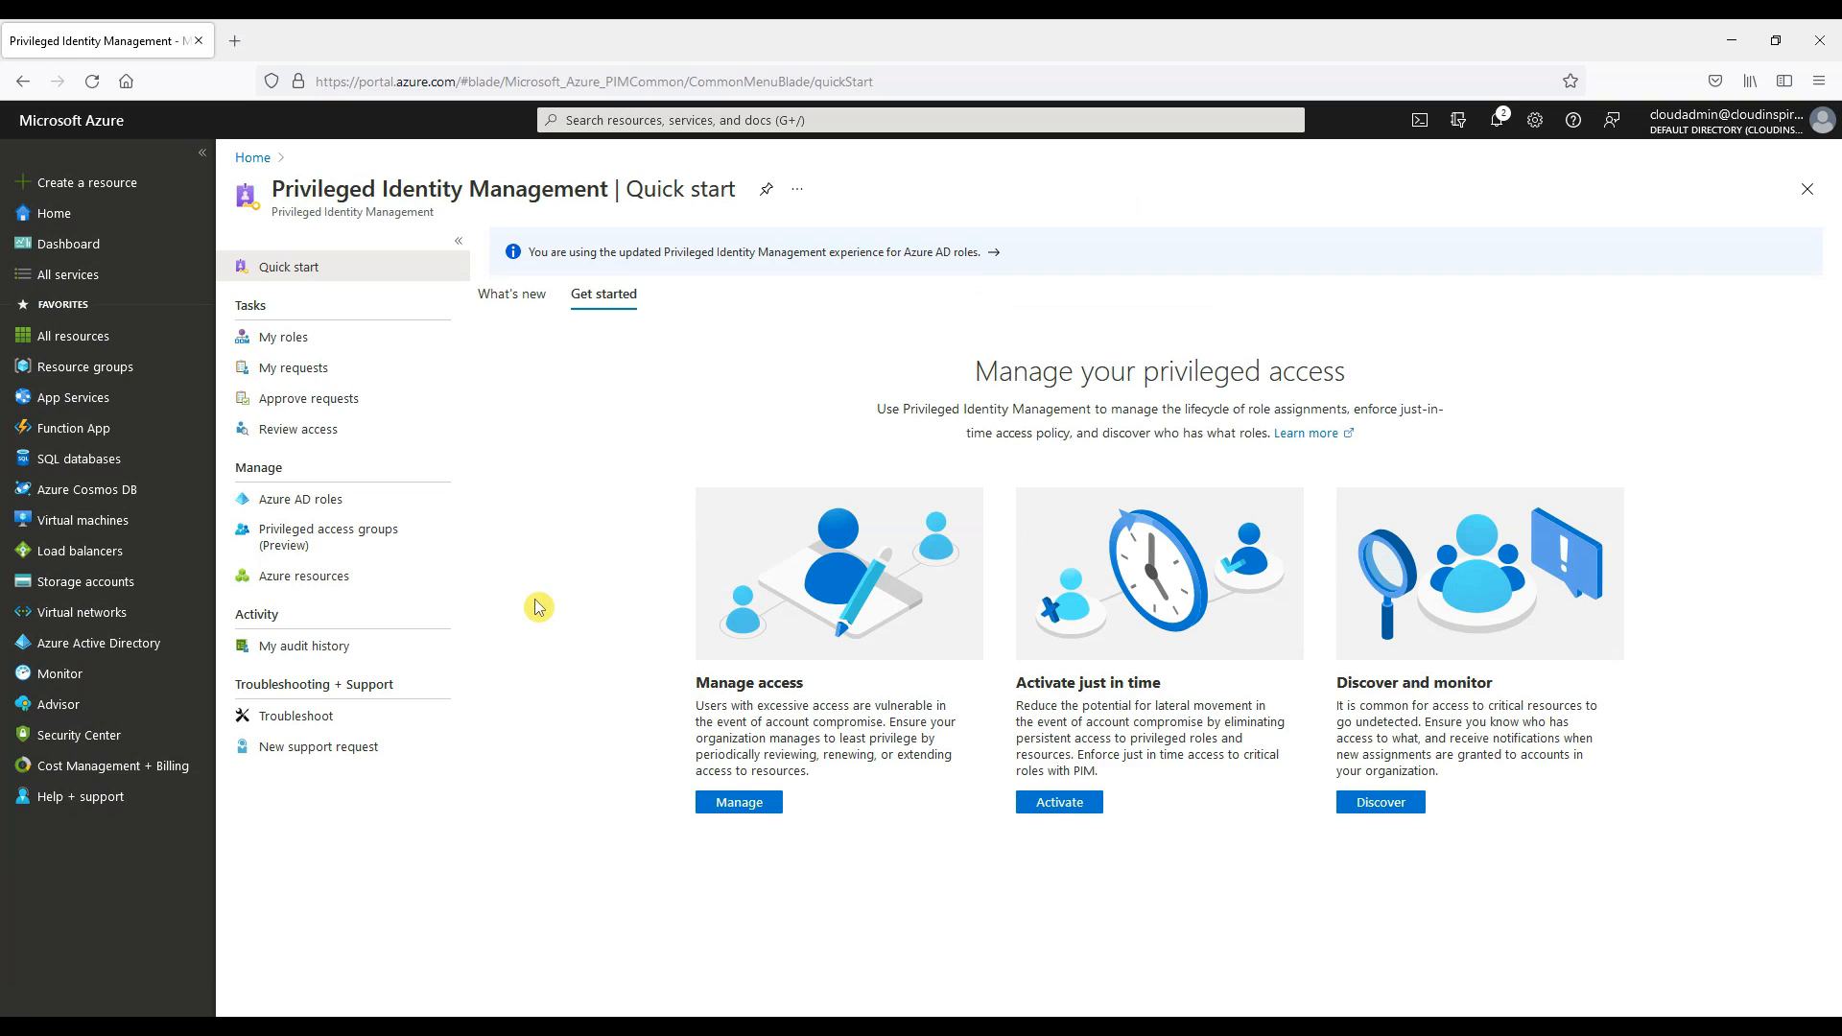
left_click(395, 502)
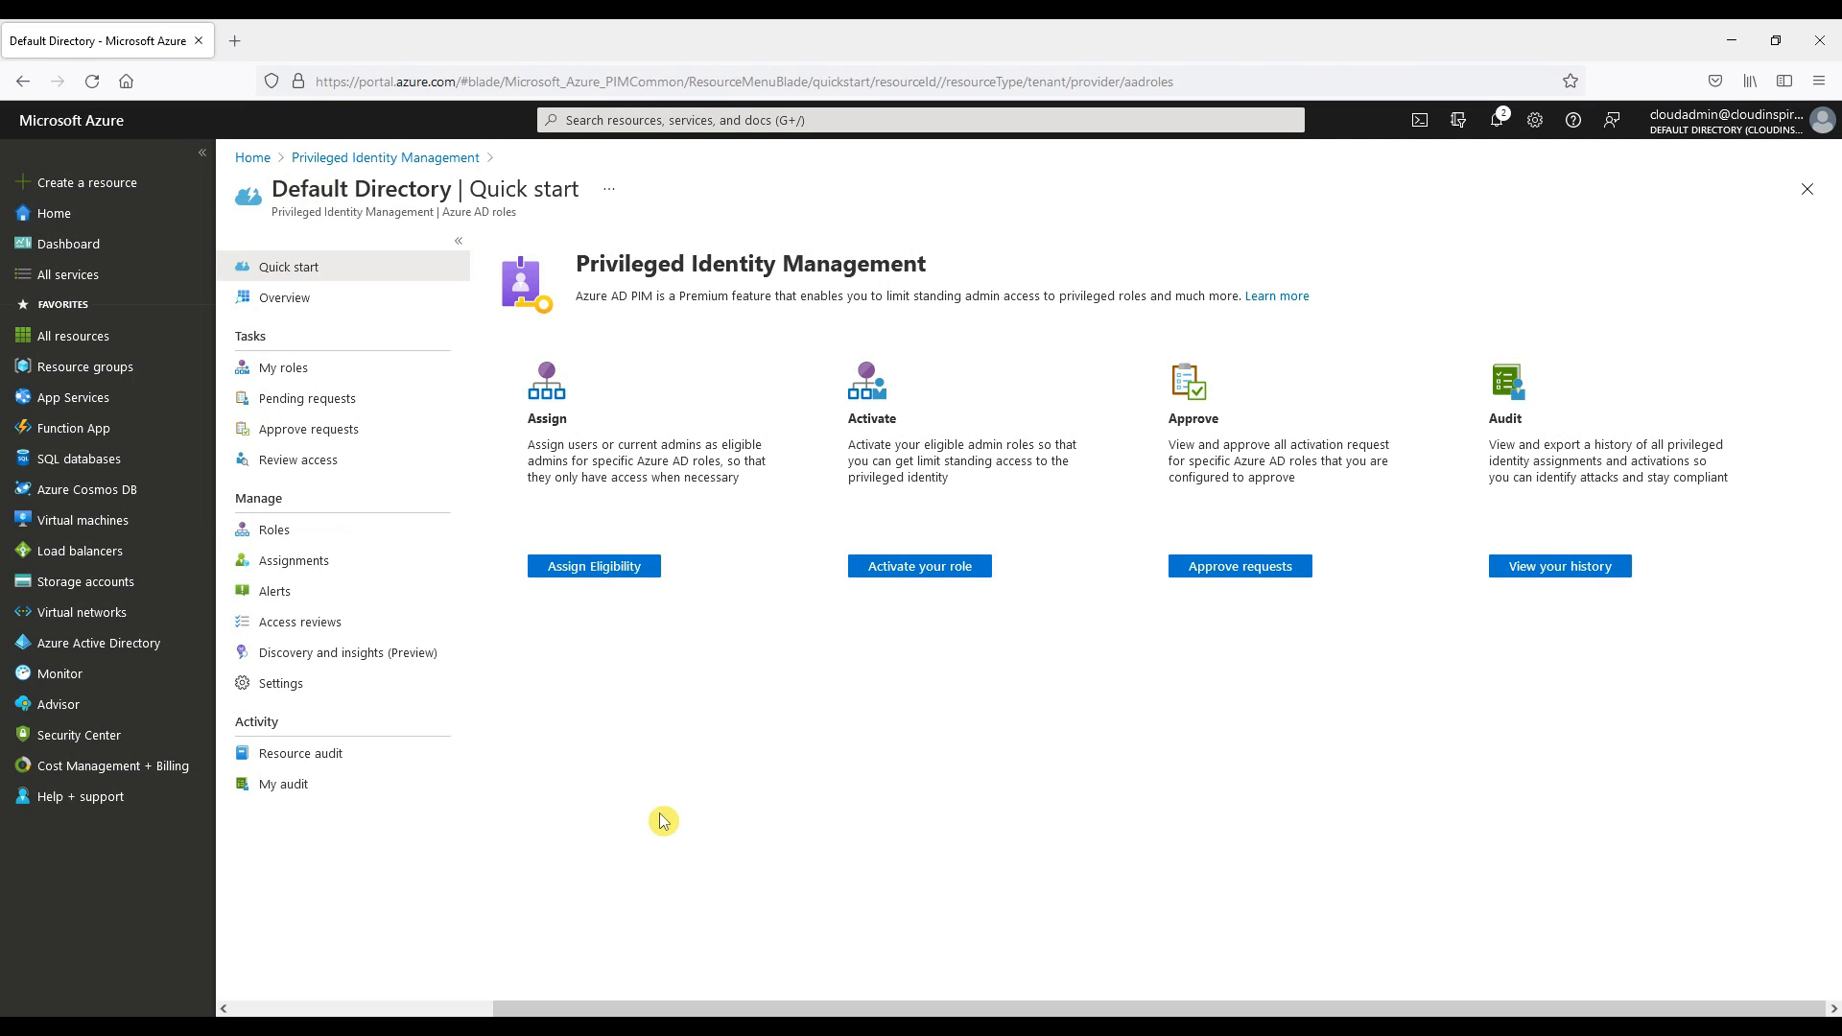
left_click(595, 567)
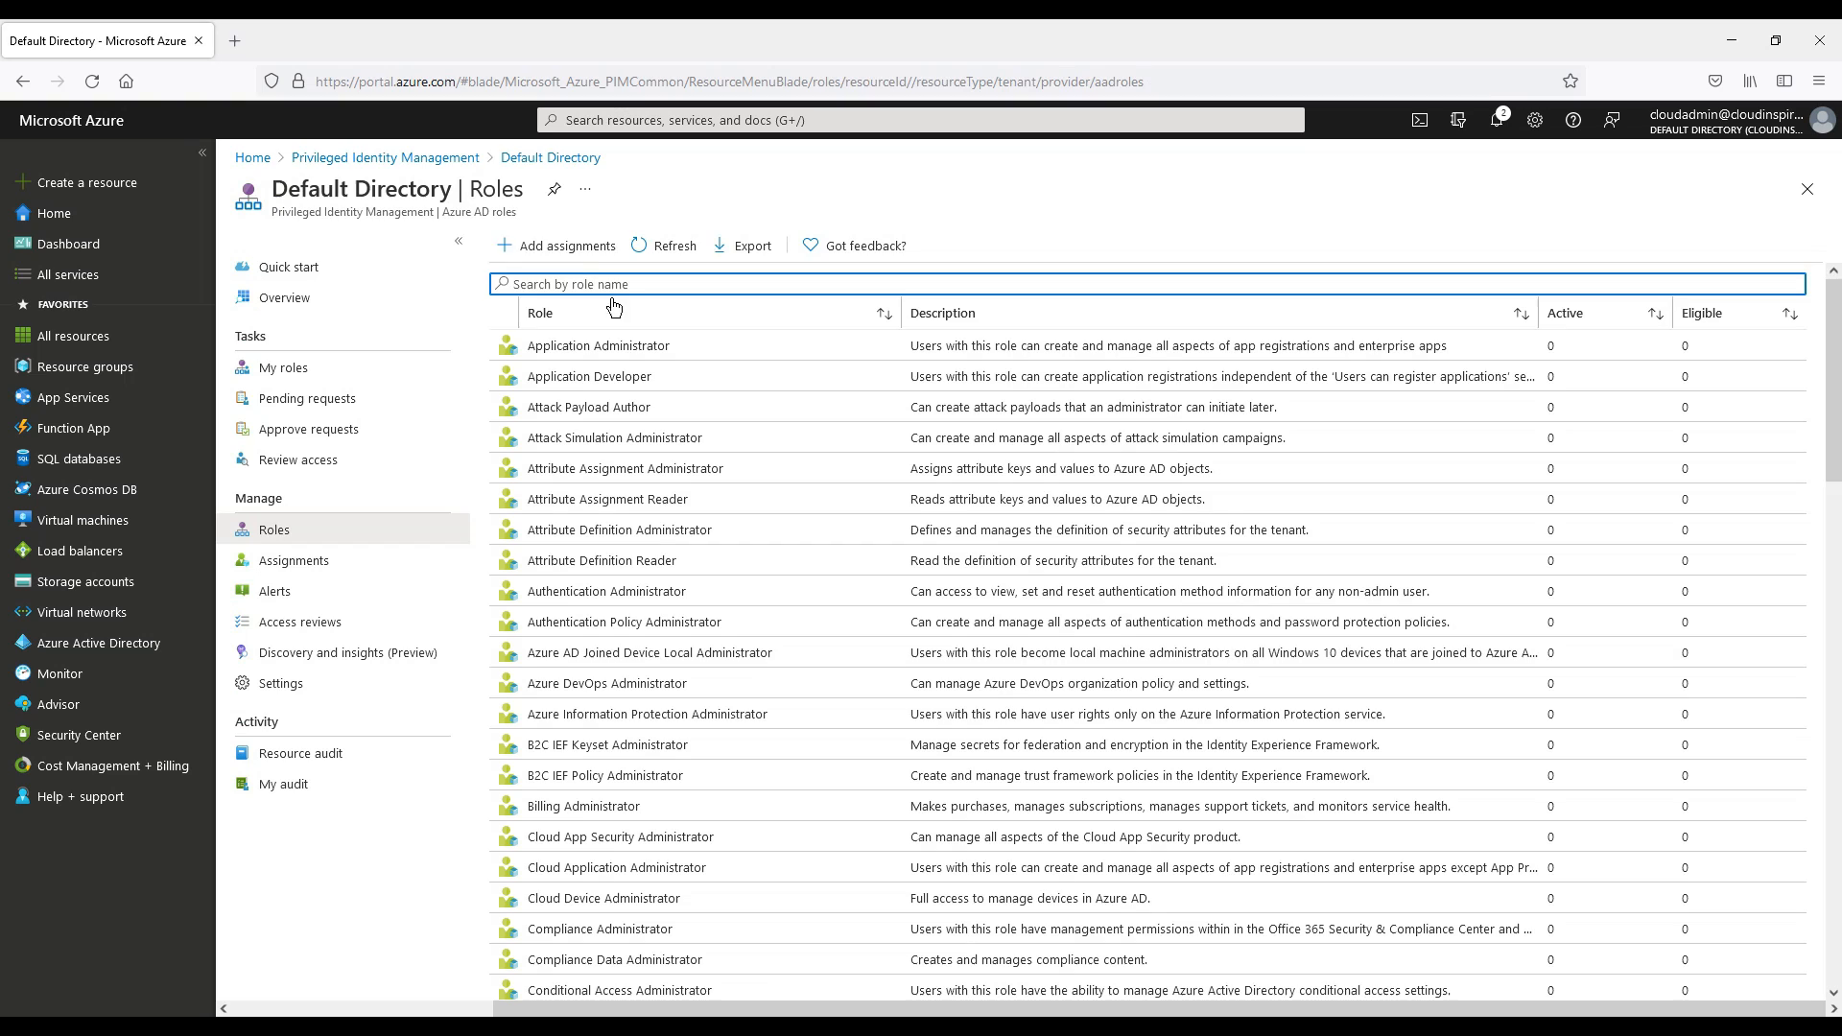
left_click(564, 249)
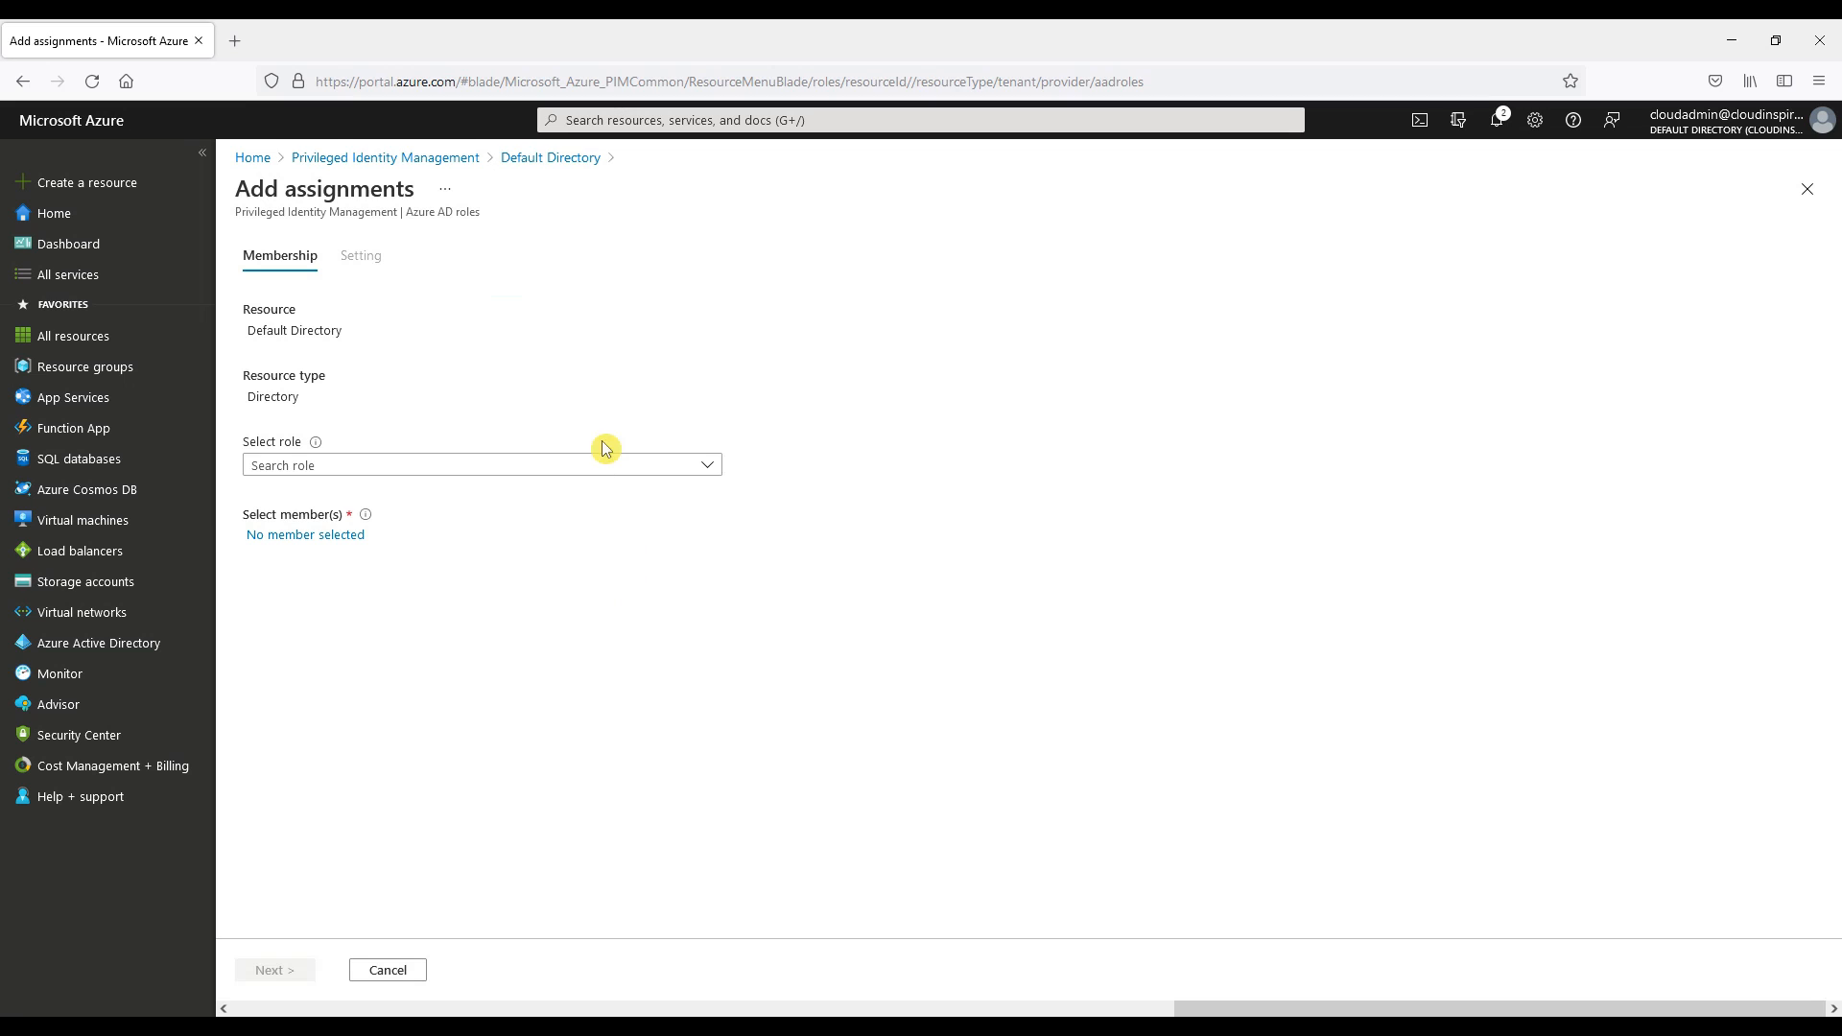
left_click(609, 468)
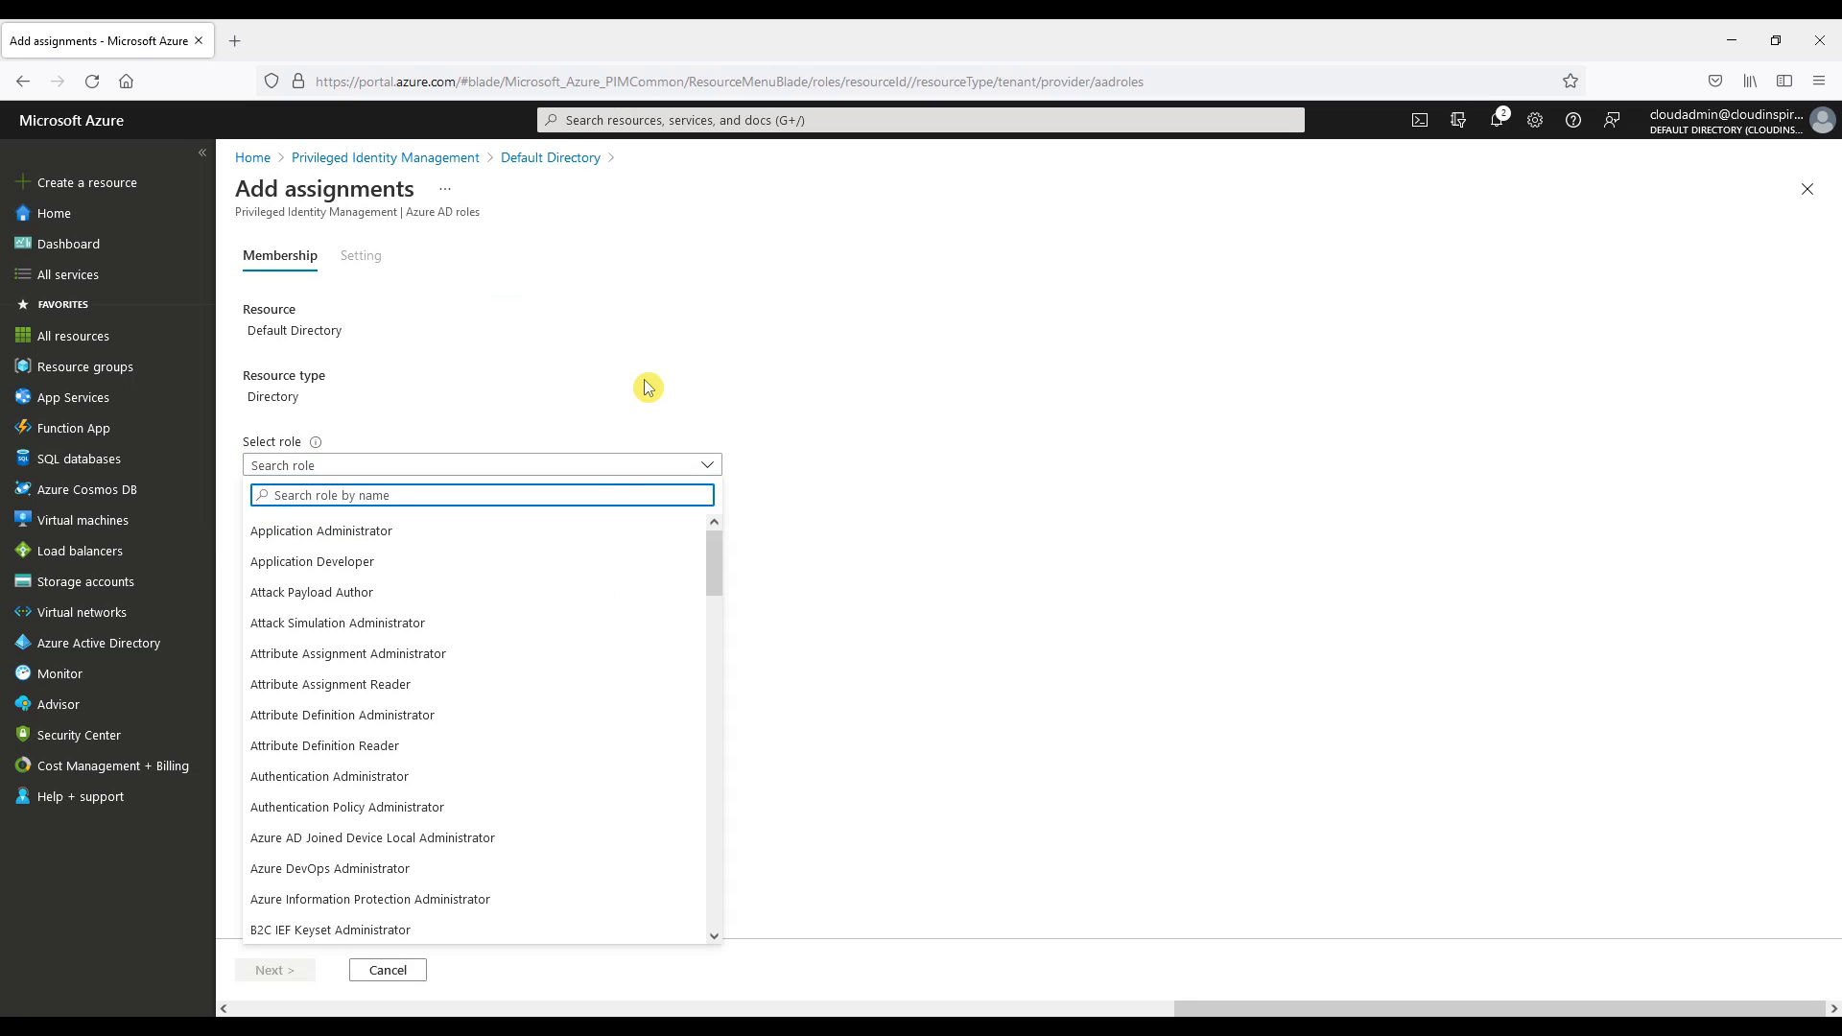
type("hyb")
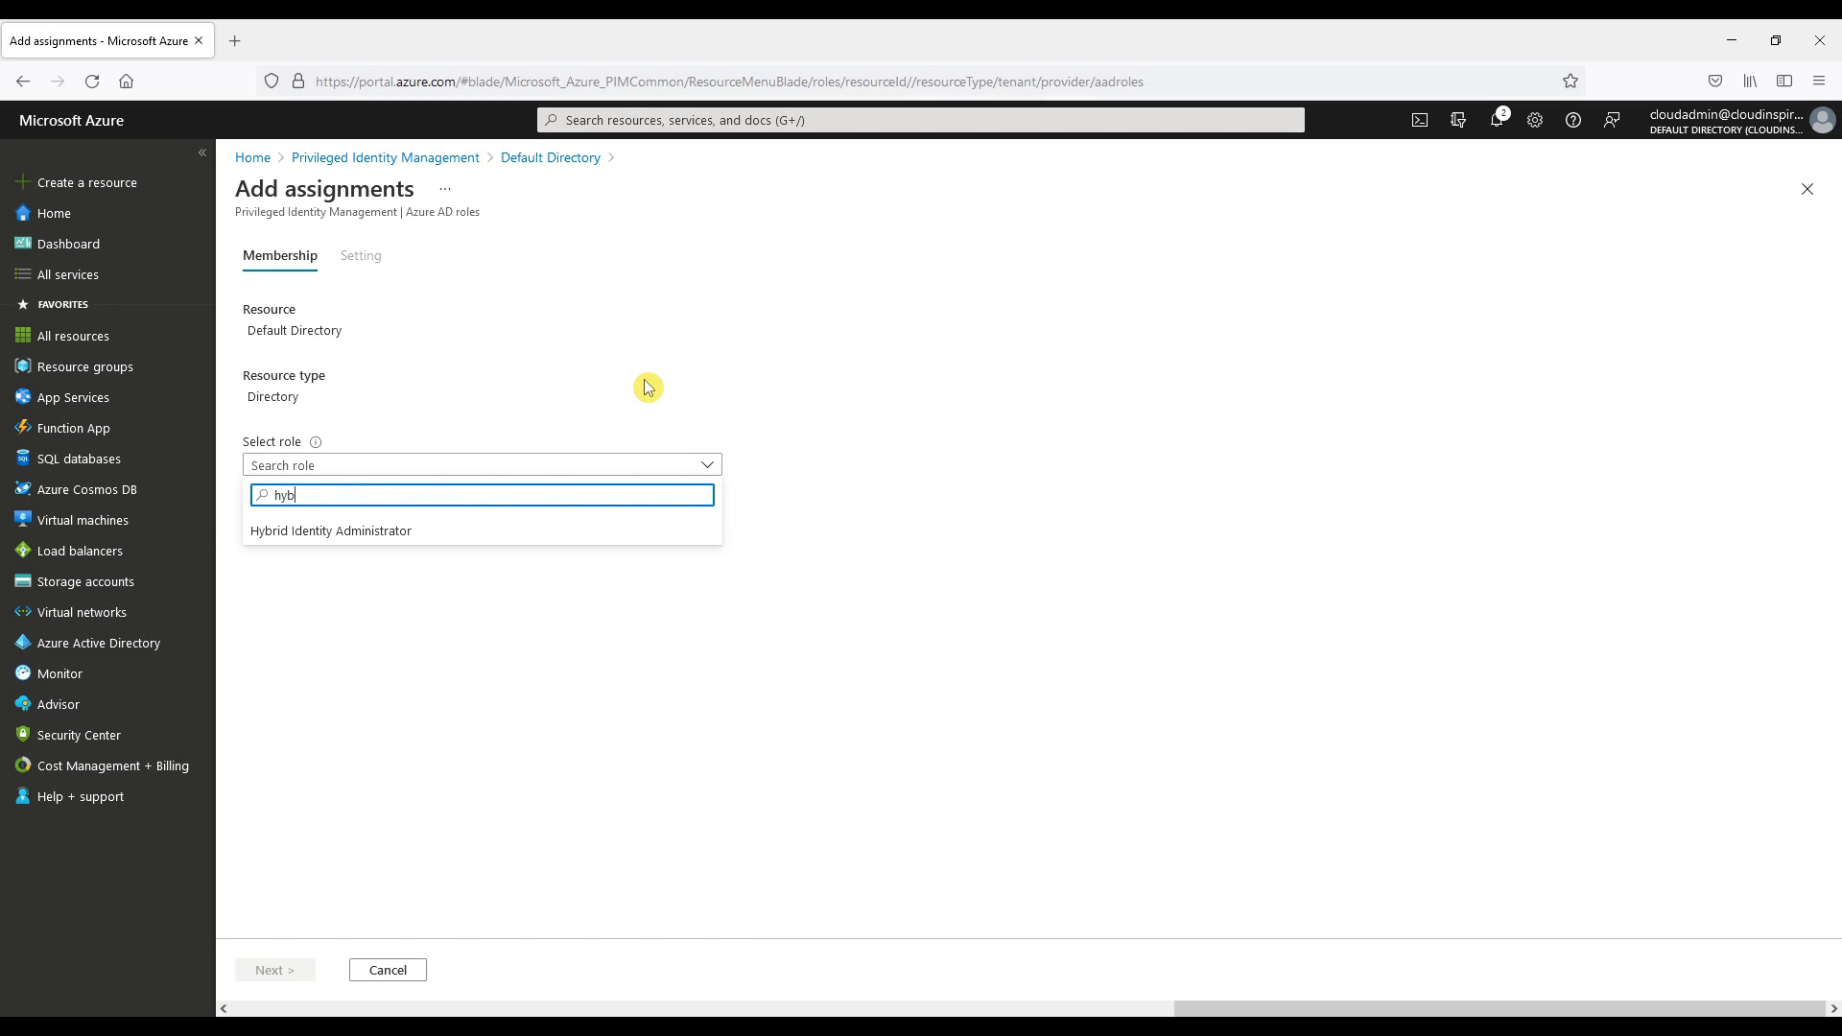
left_click(538, 530)
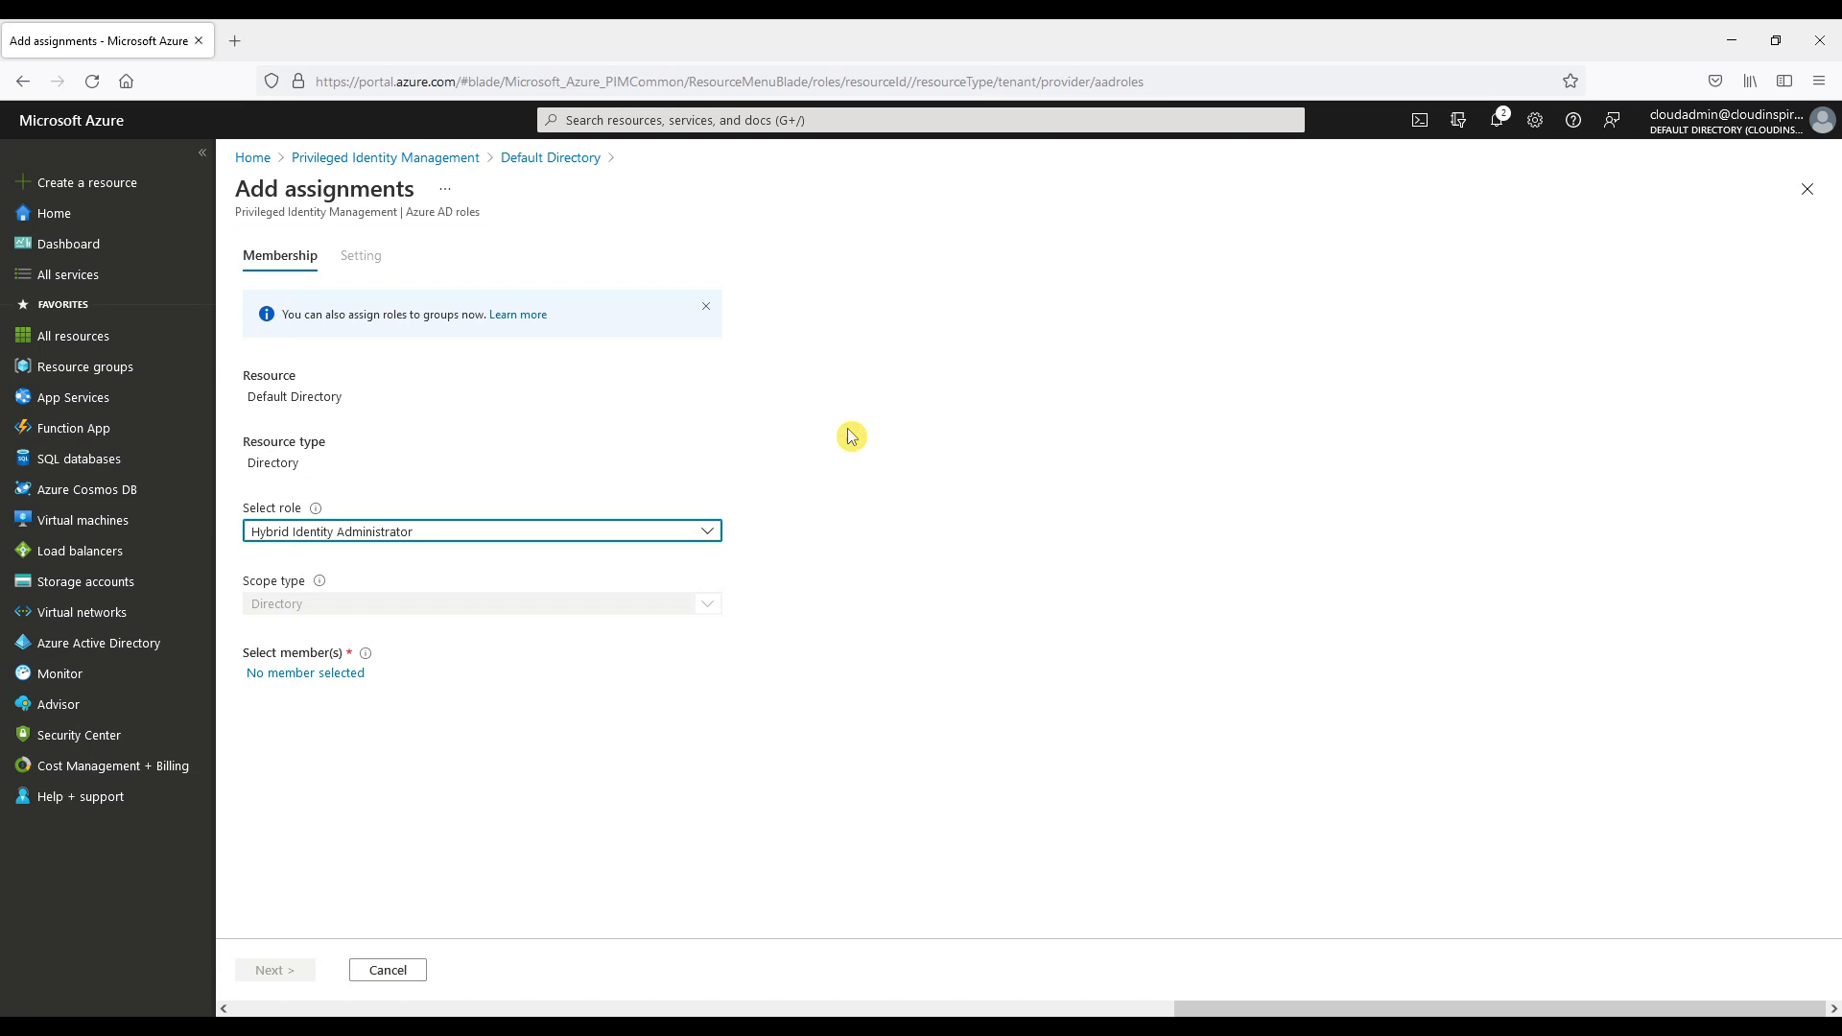
Select the AD Connect Service Account as the assignment member and continue to the settings.
left_click(312, 673)
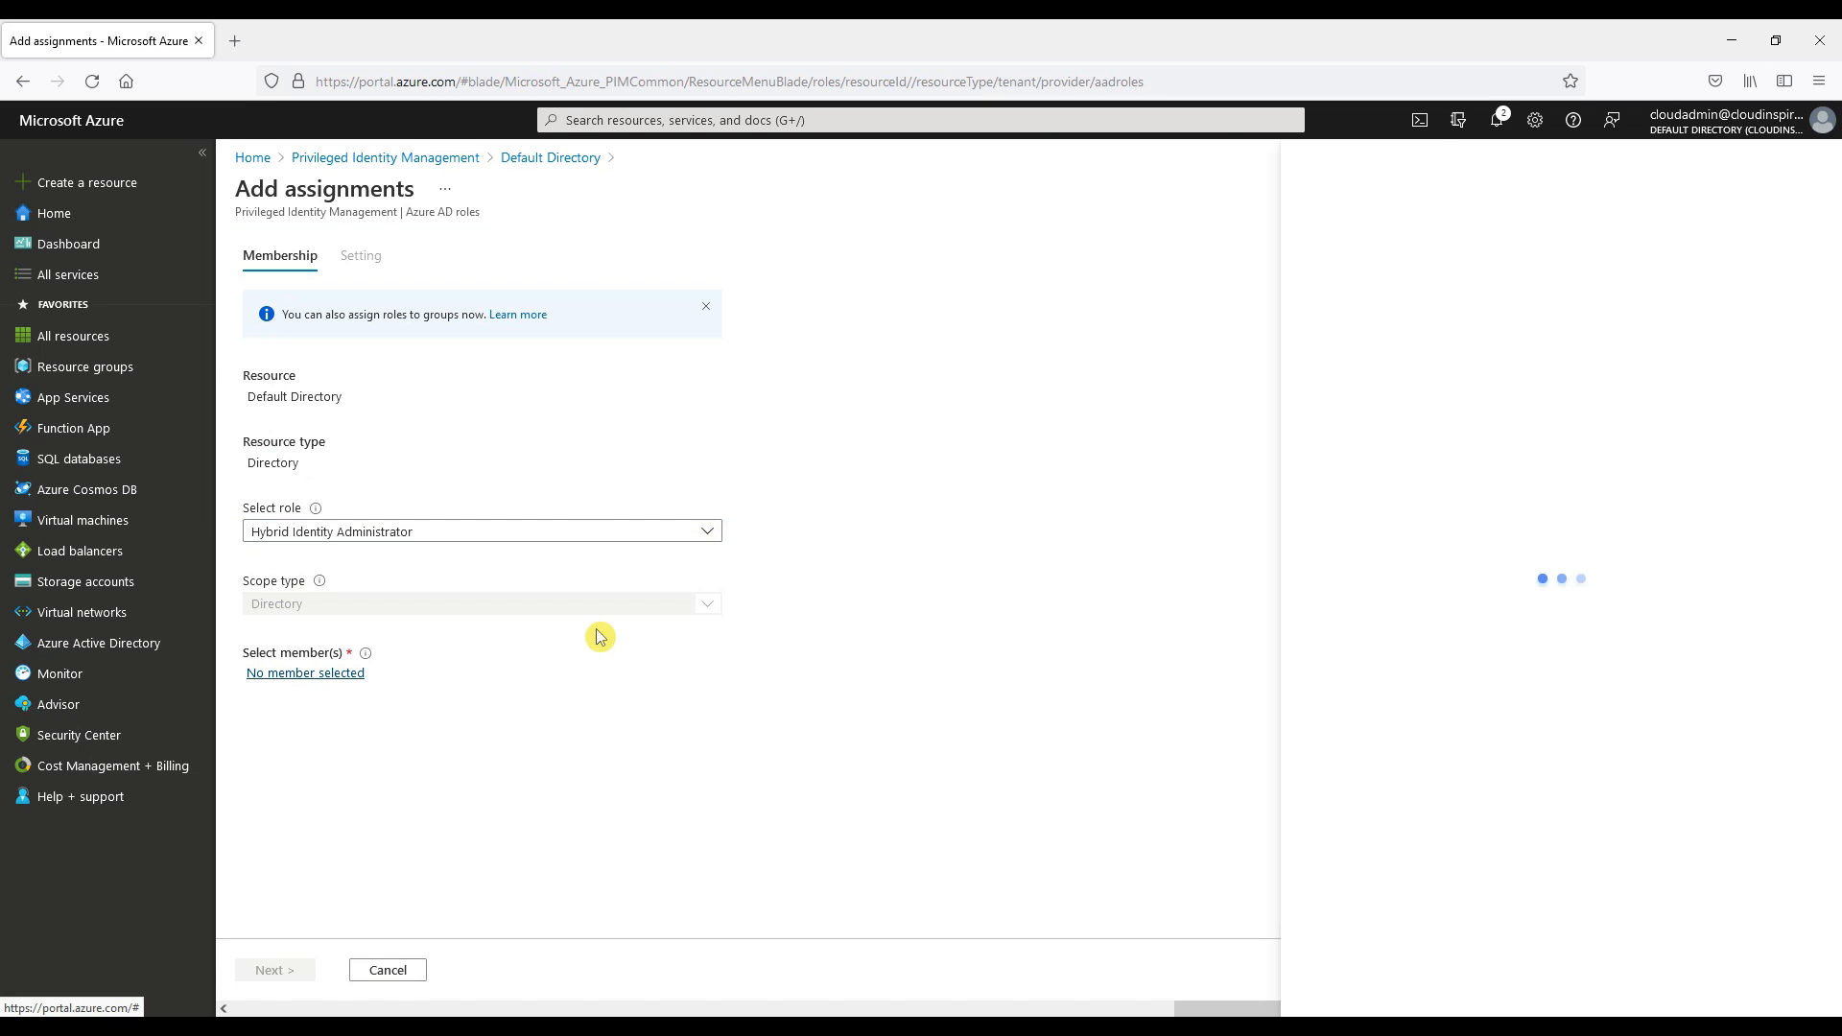
left_click(1394, 256)
key("ctrl+v")
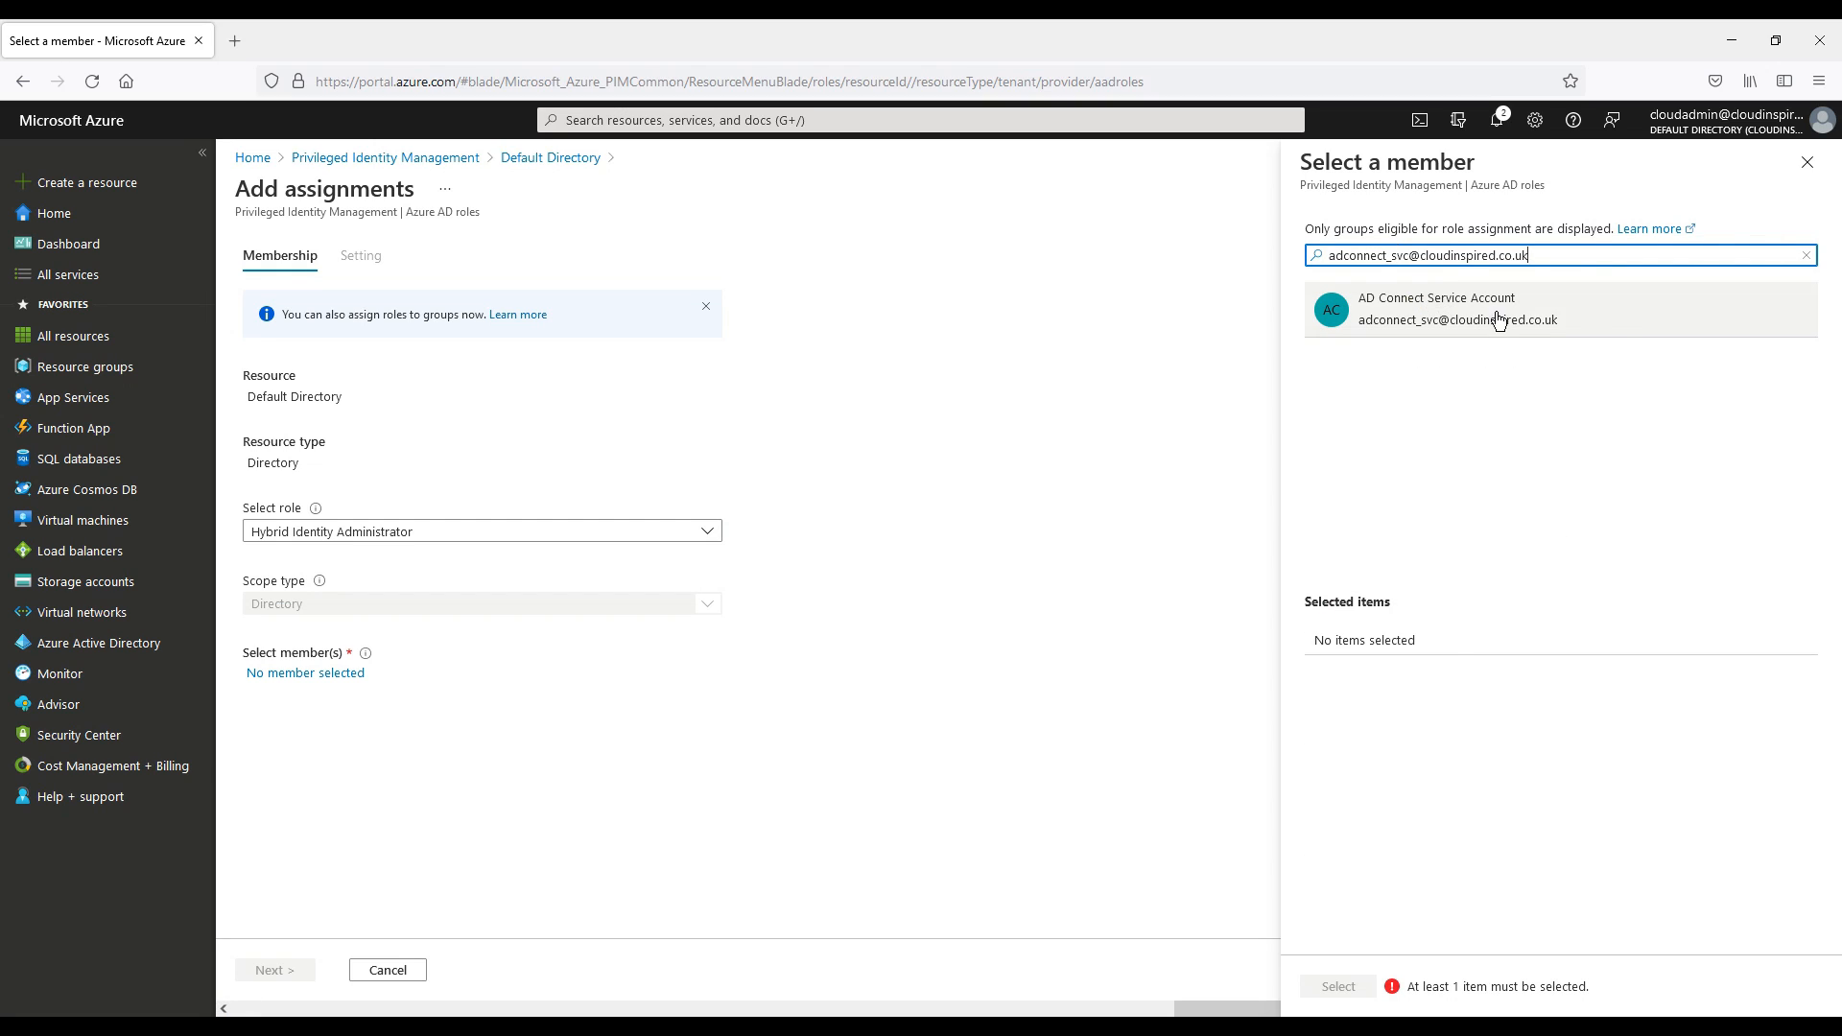
left_click(1617, 321)
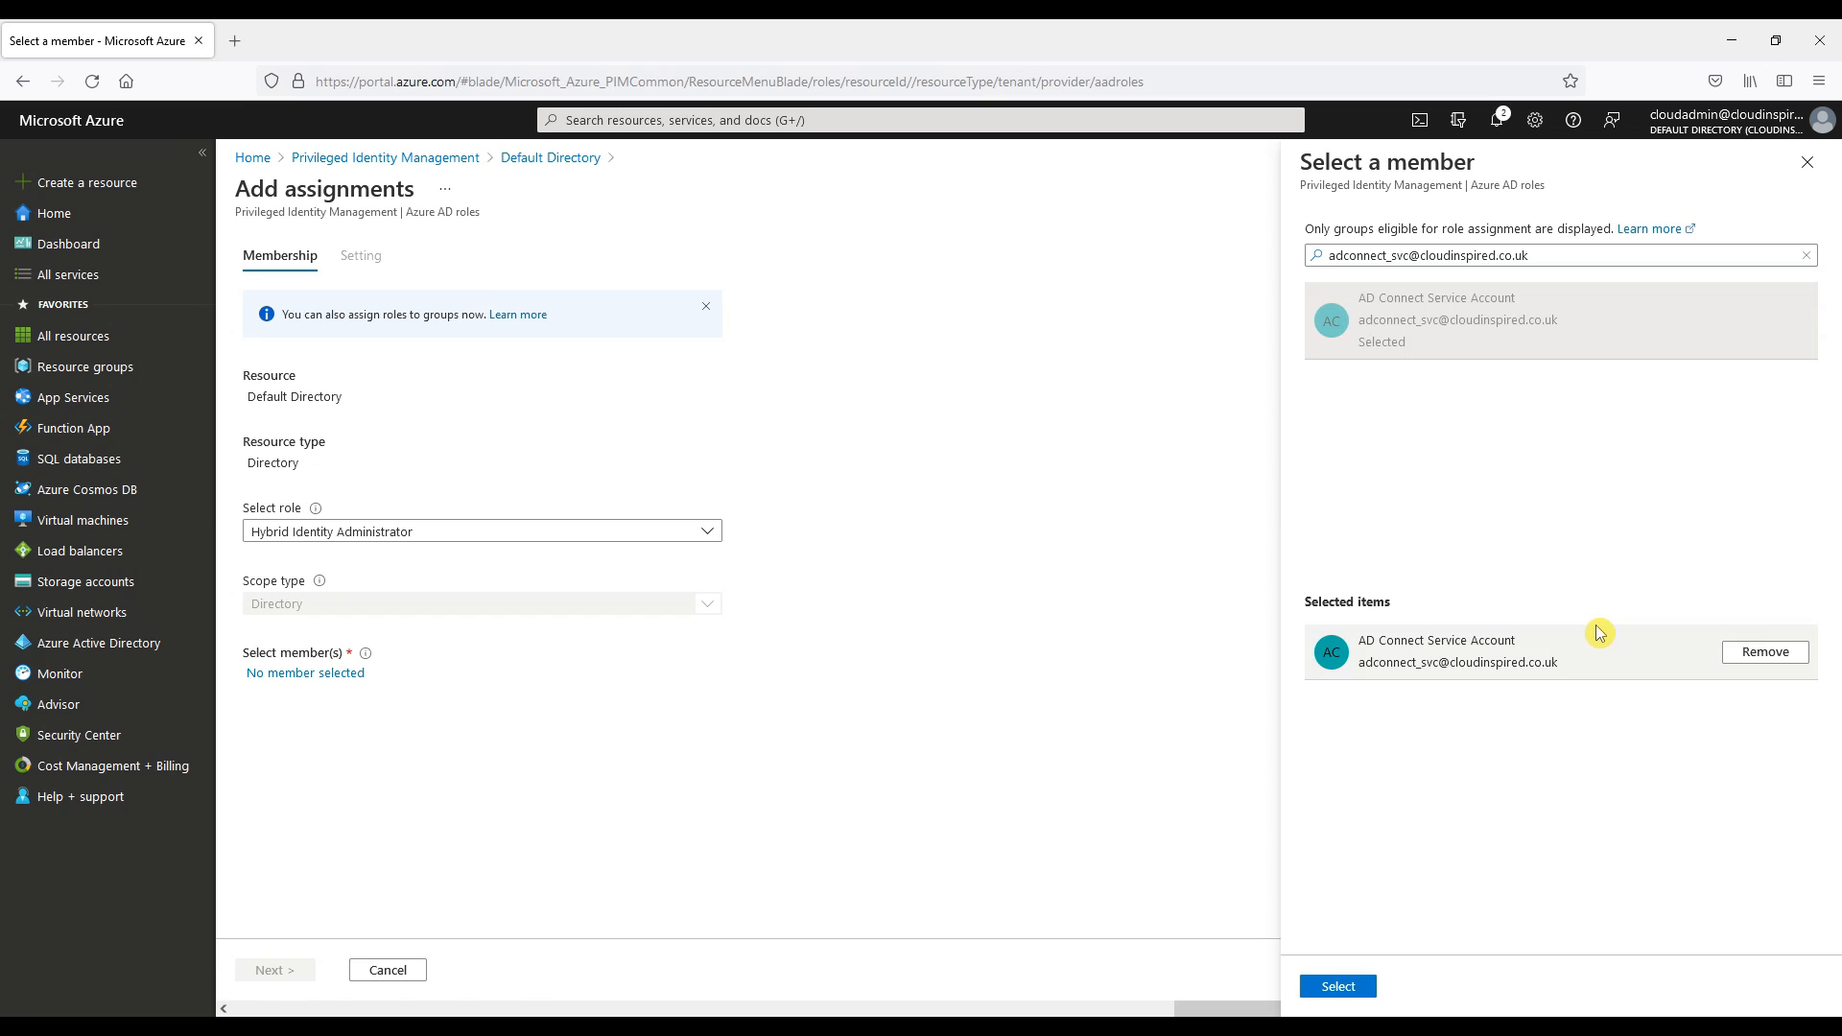
left_click(1338, 986)
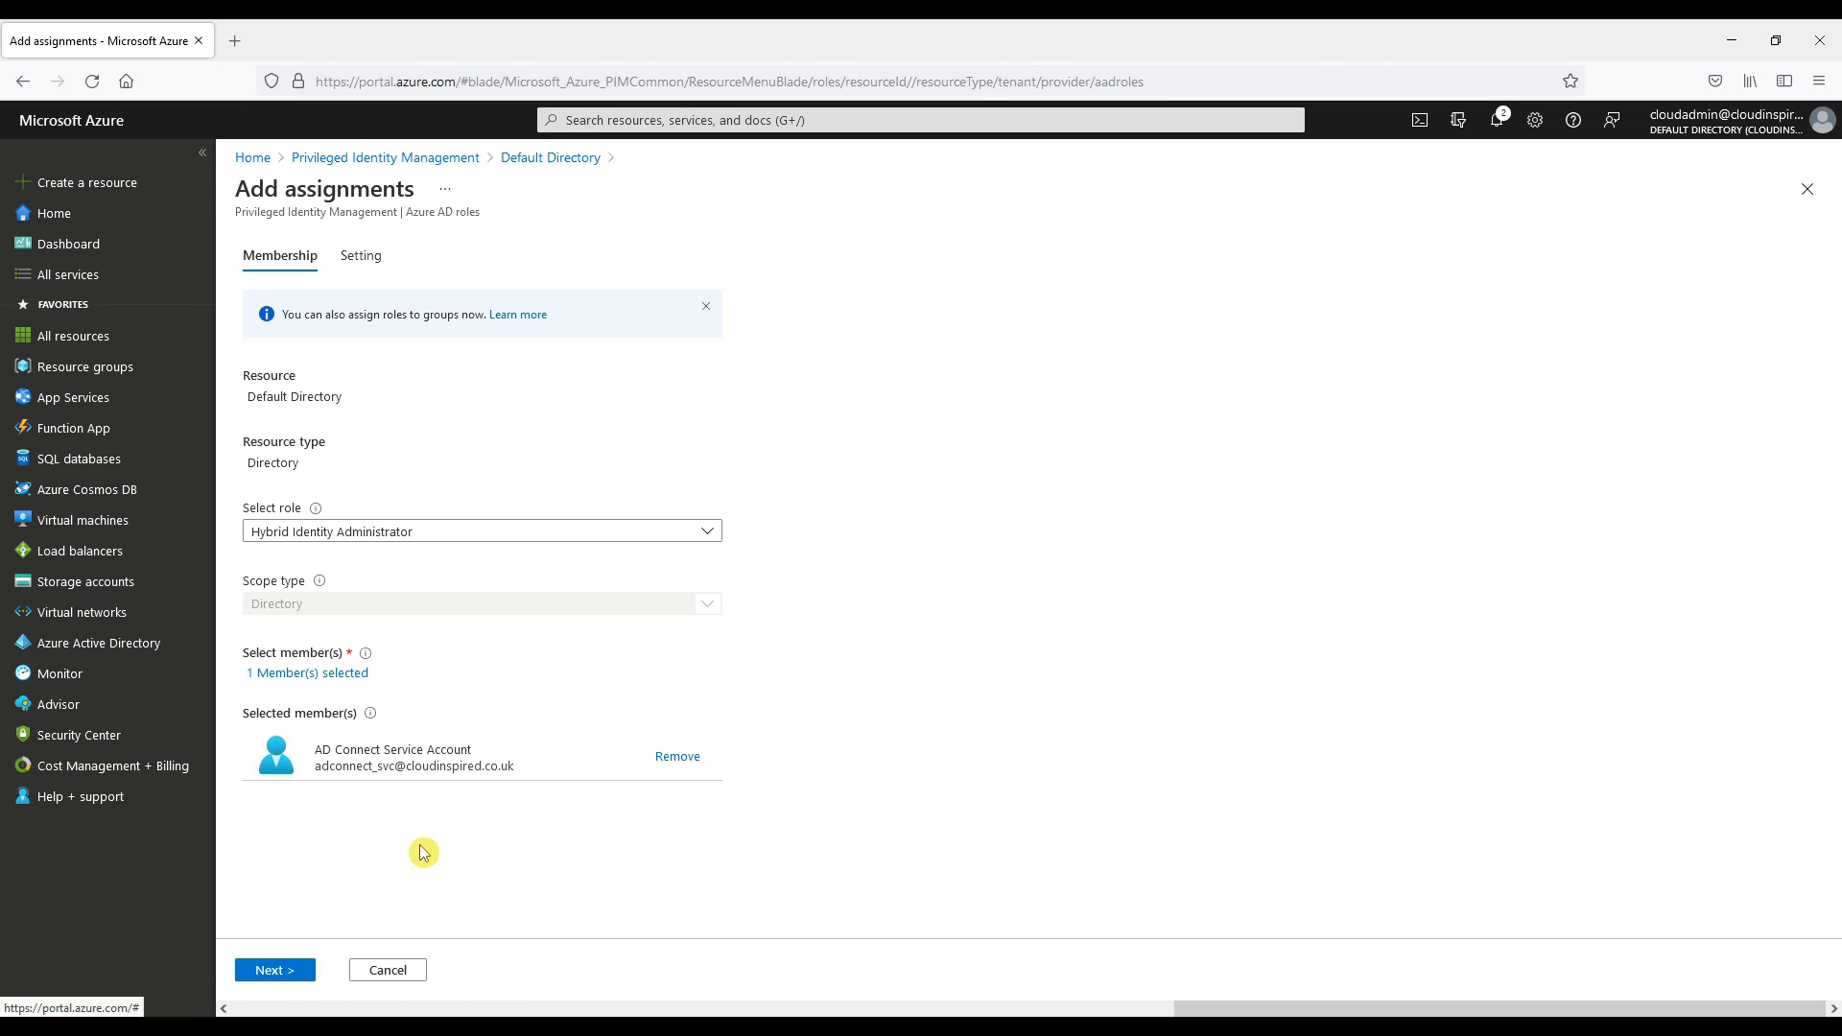
left_click(308, 969)
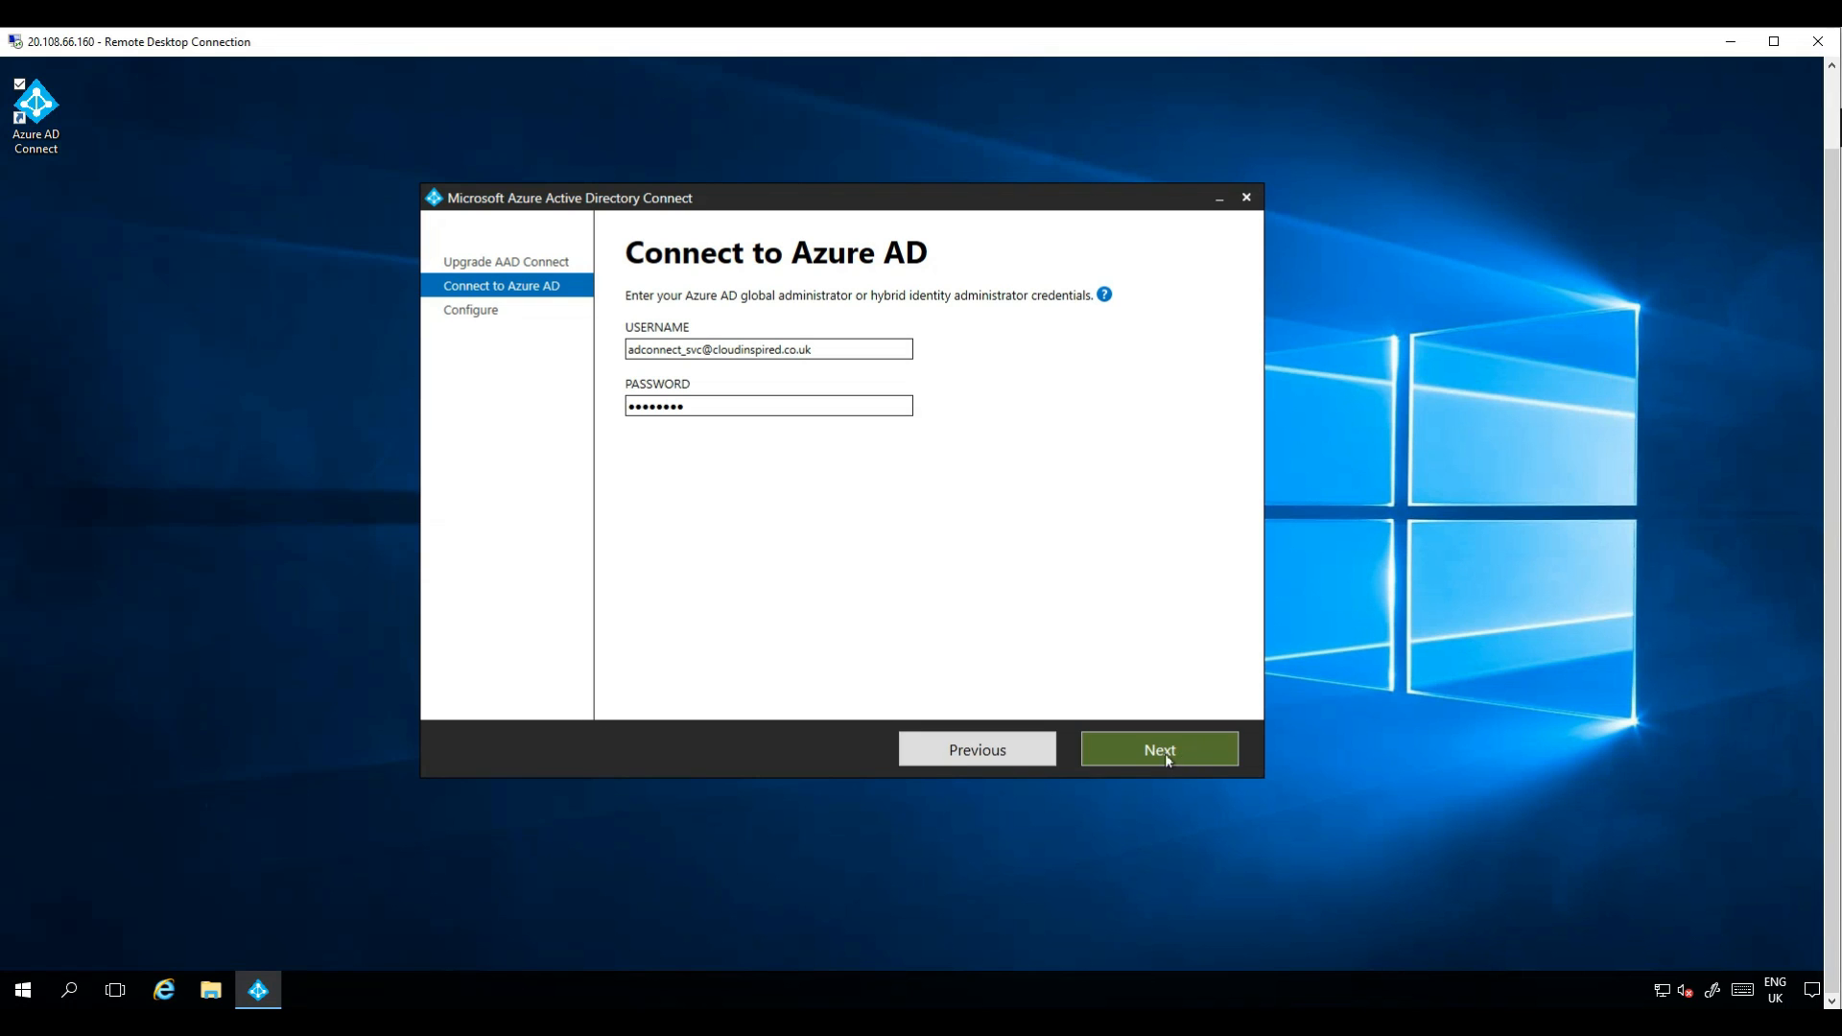
Upgrade the Azure AD Connect synchronization configuration with synchronization starting after completion.
left_click(1165, 752)
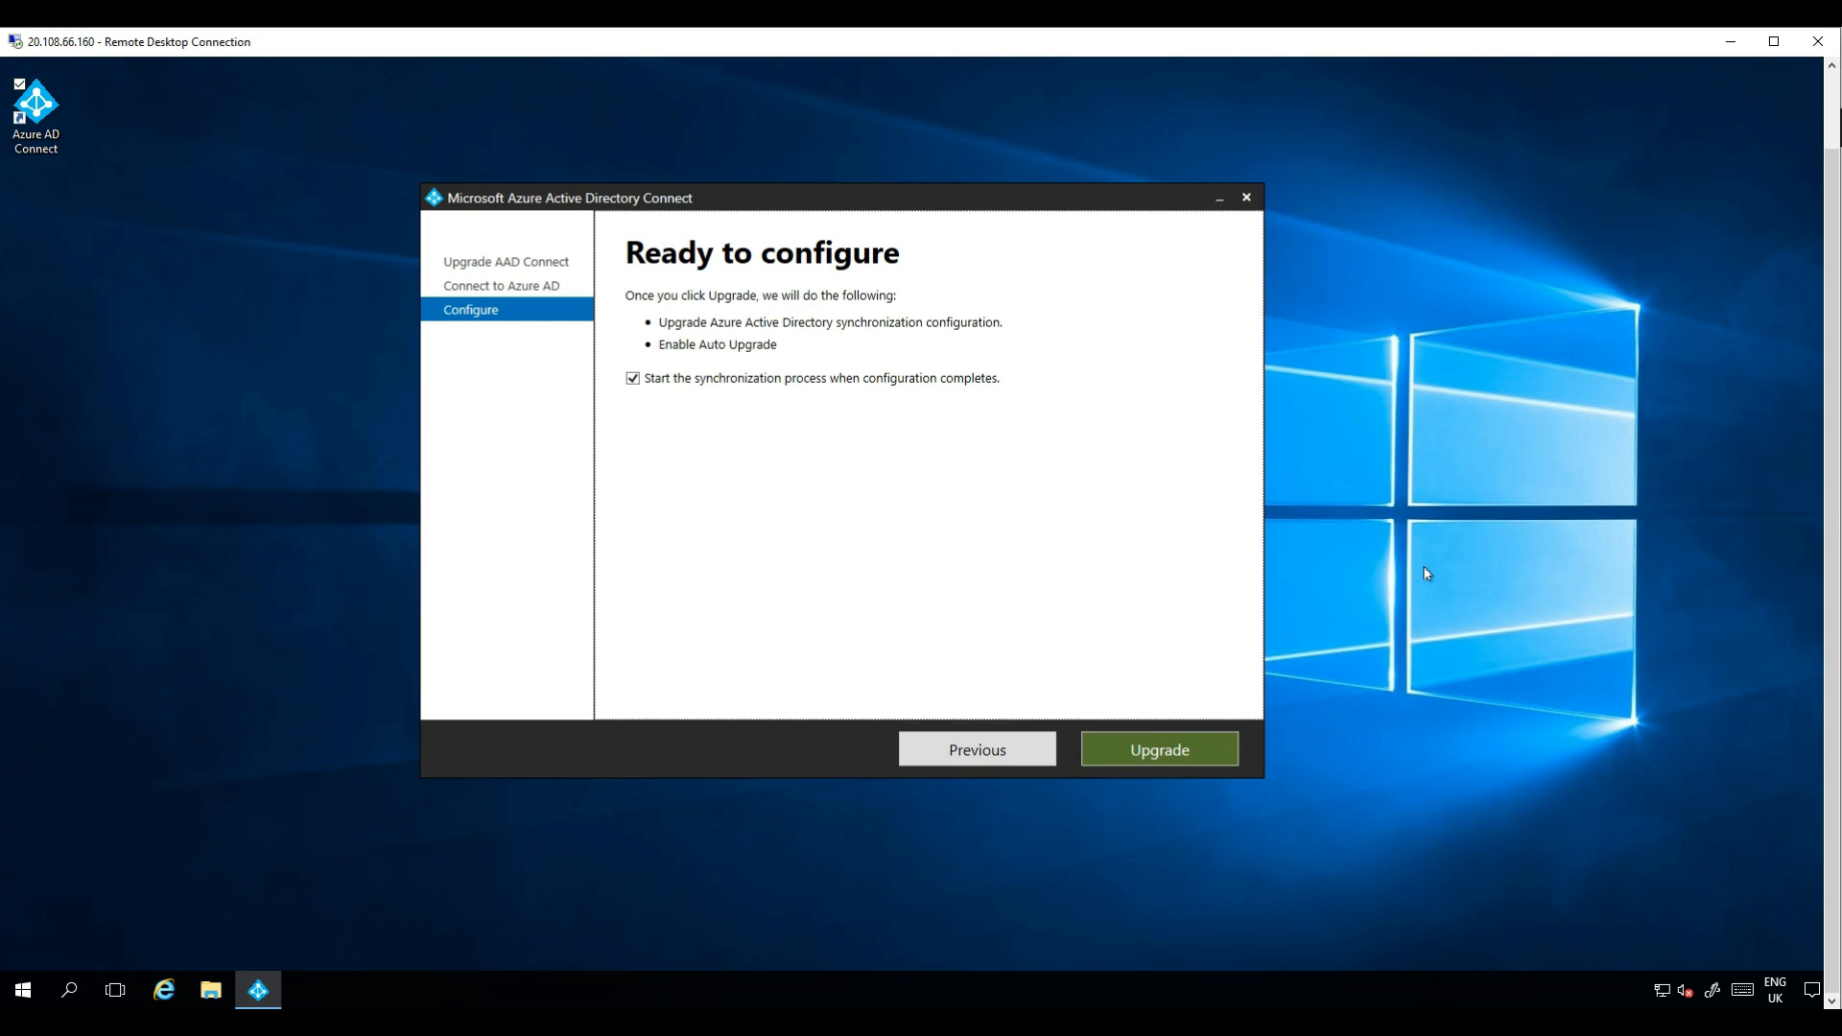
left_click(1199, 752)
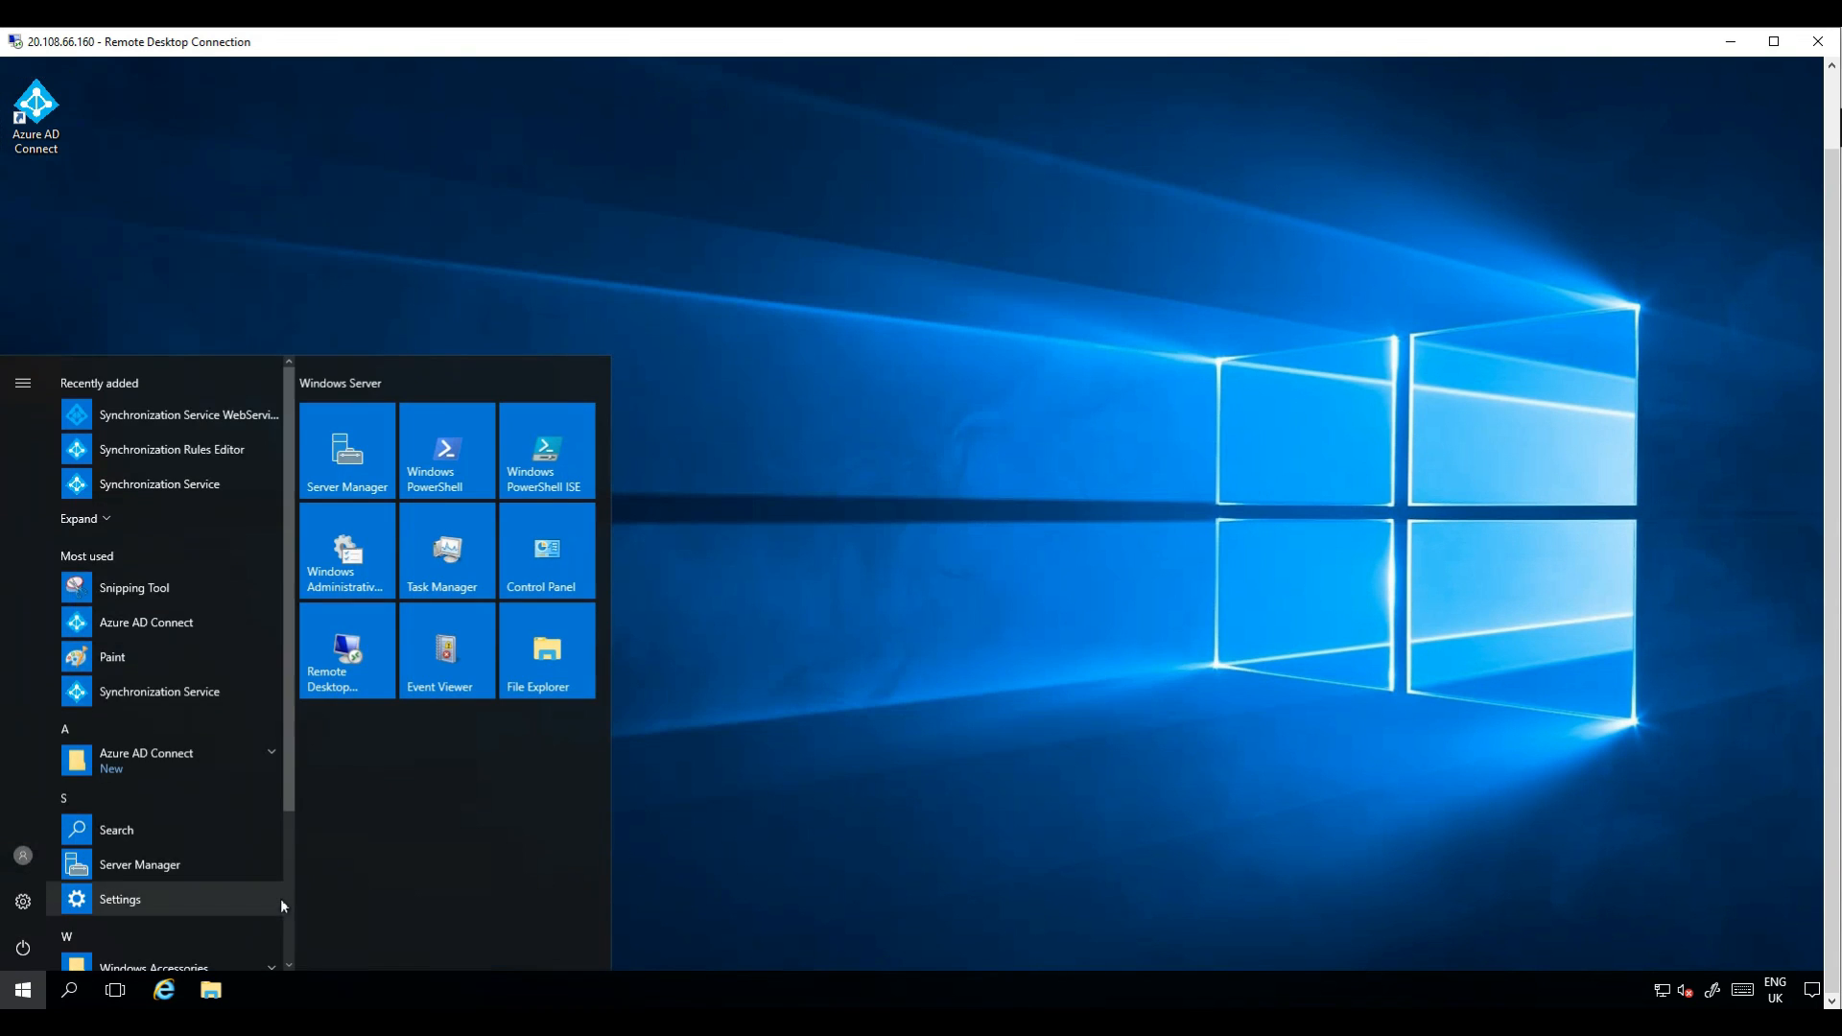
Open the Synchronization Service Manager's About dialog to verify the new version.
left_click(210, 488)
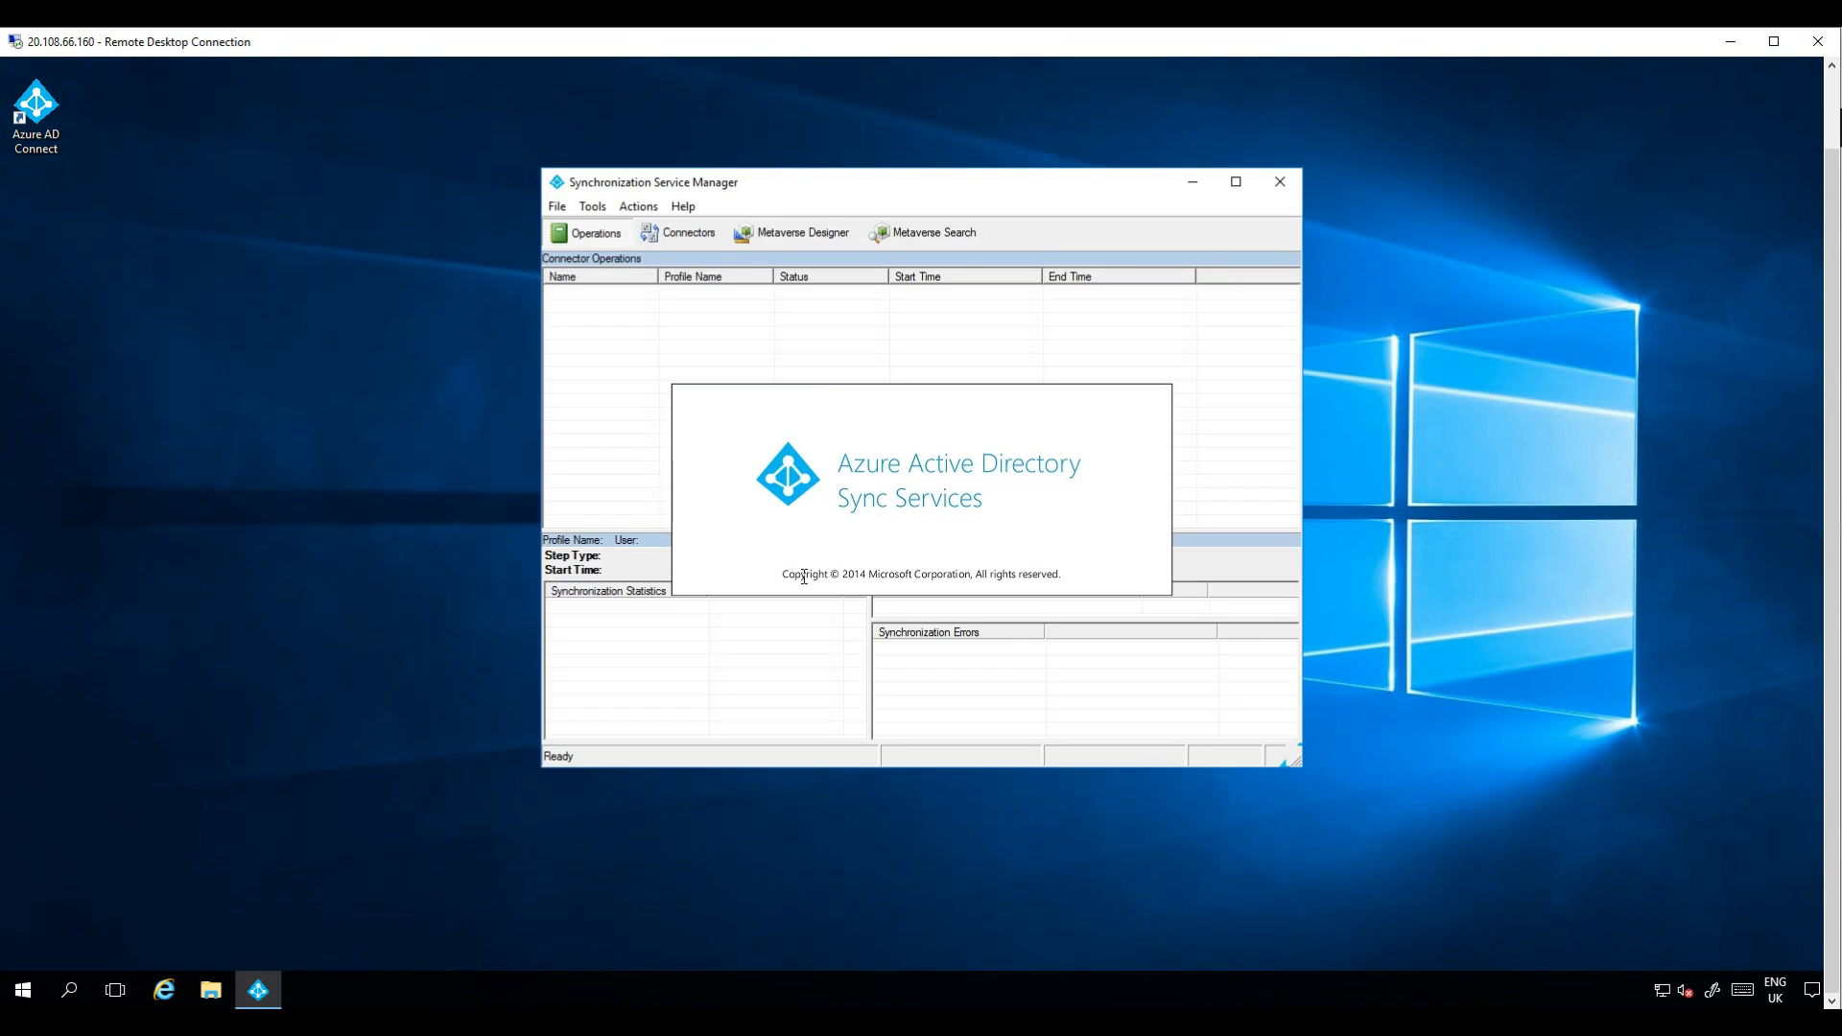
left_click(683, 206)
left_click(552, 279)
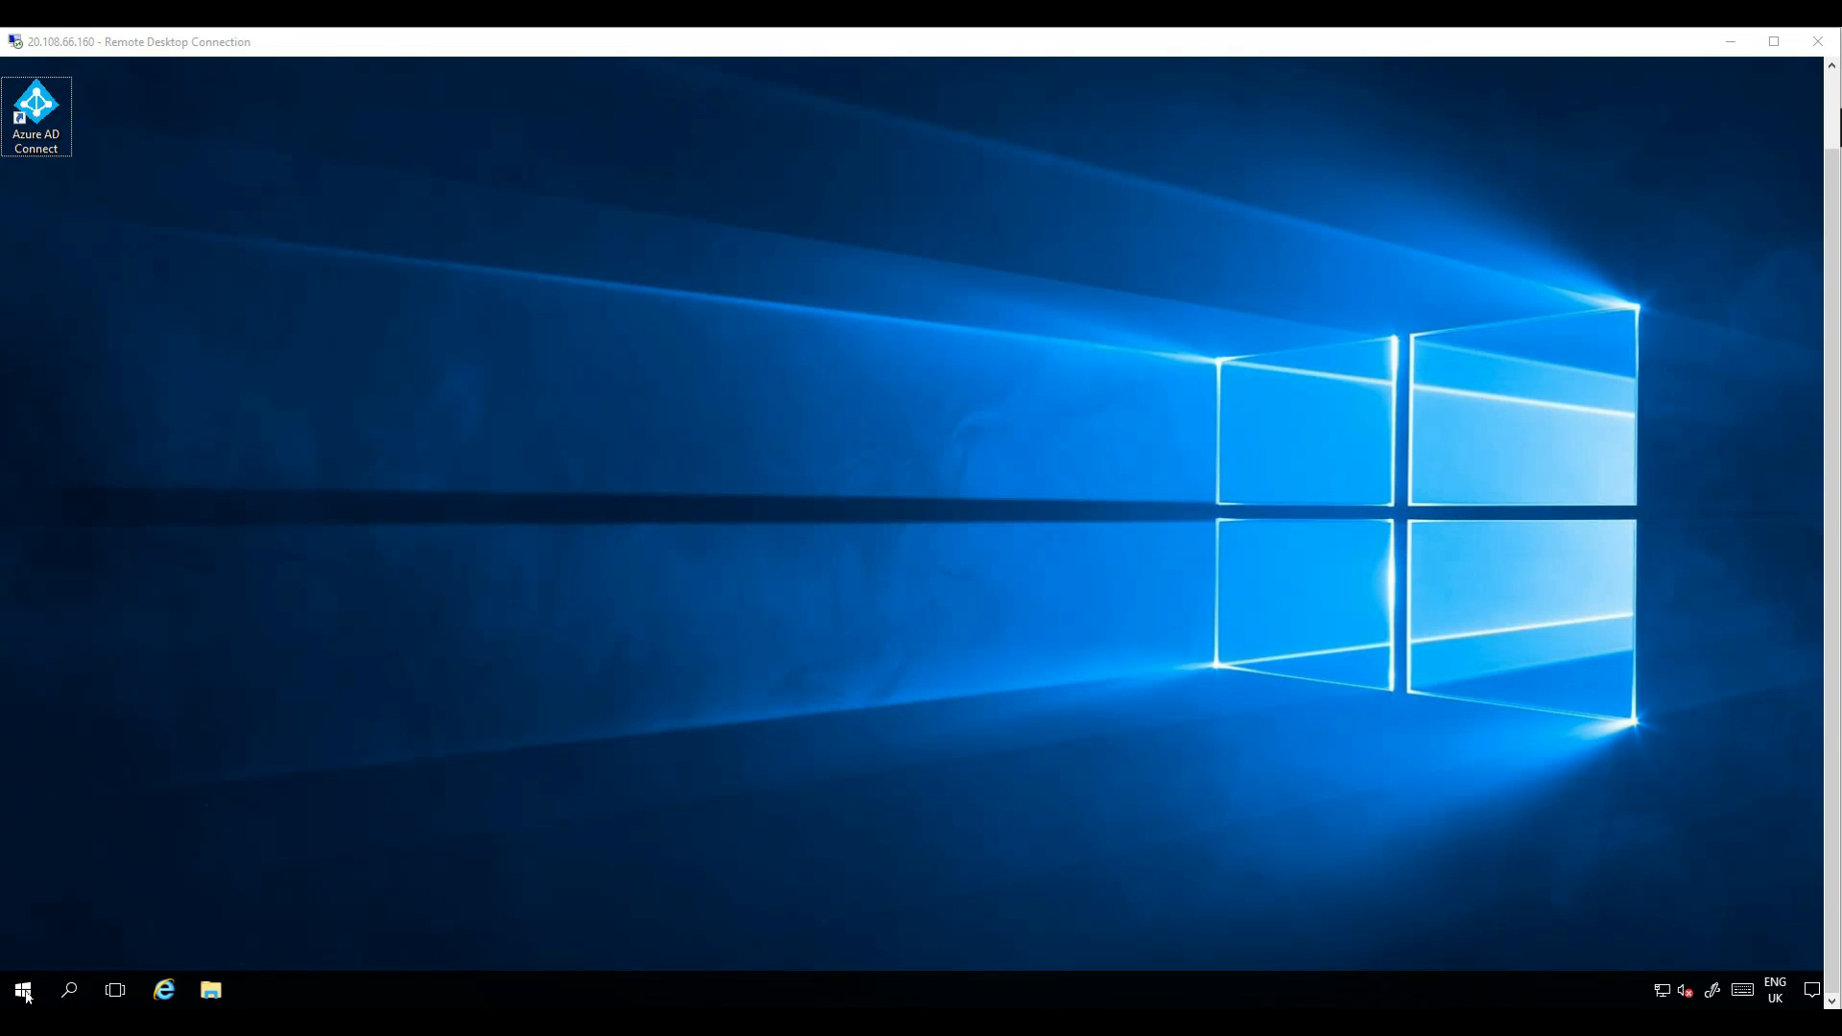
Open Programs and Features through the Control Panel to check the installed Azure AD Connect.
right_click(23, 990)
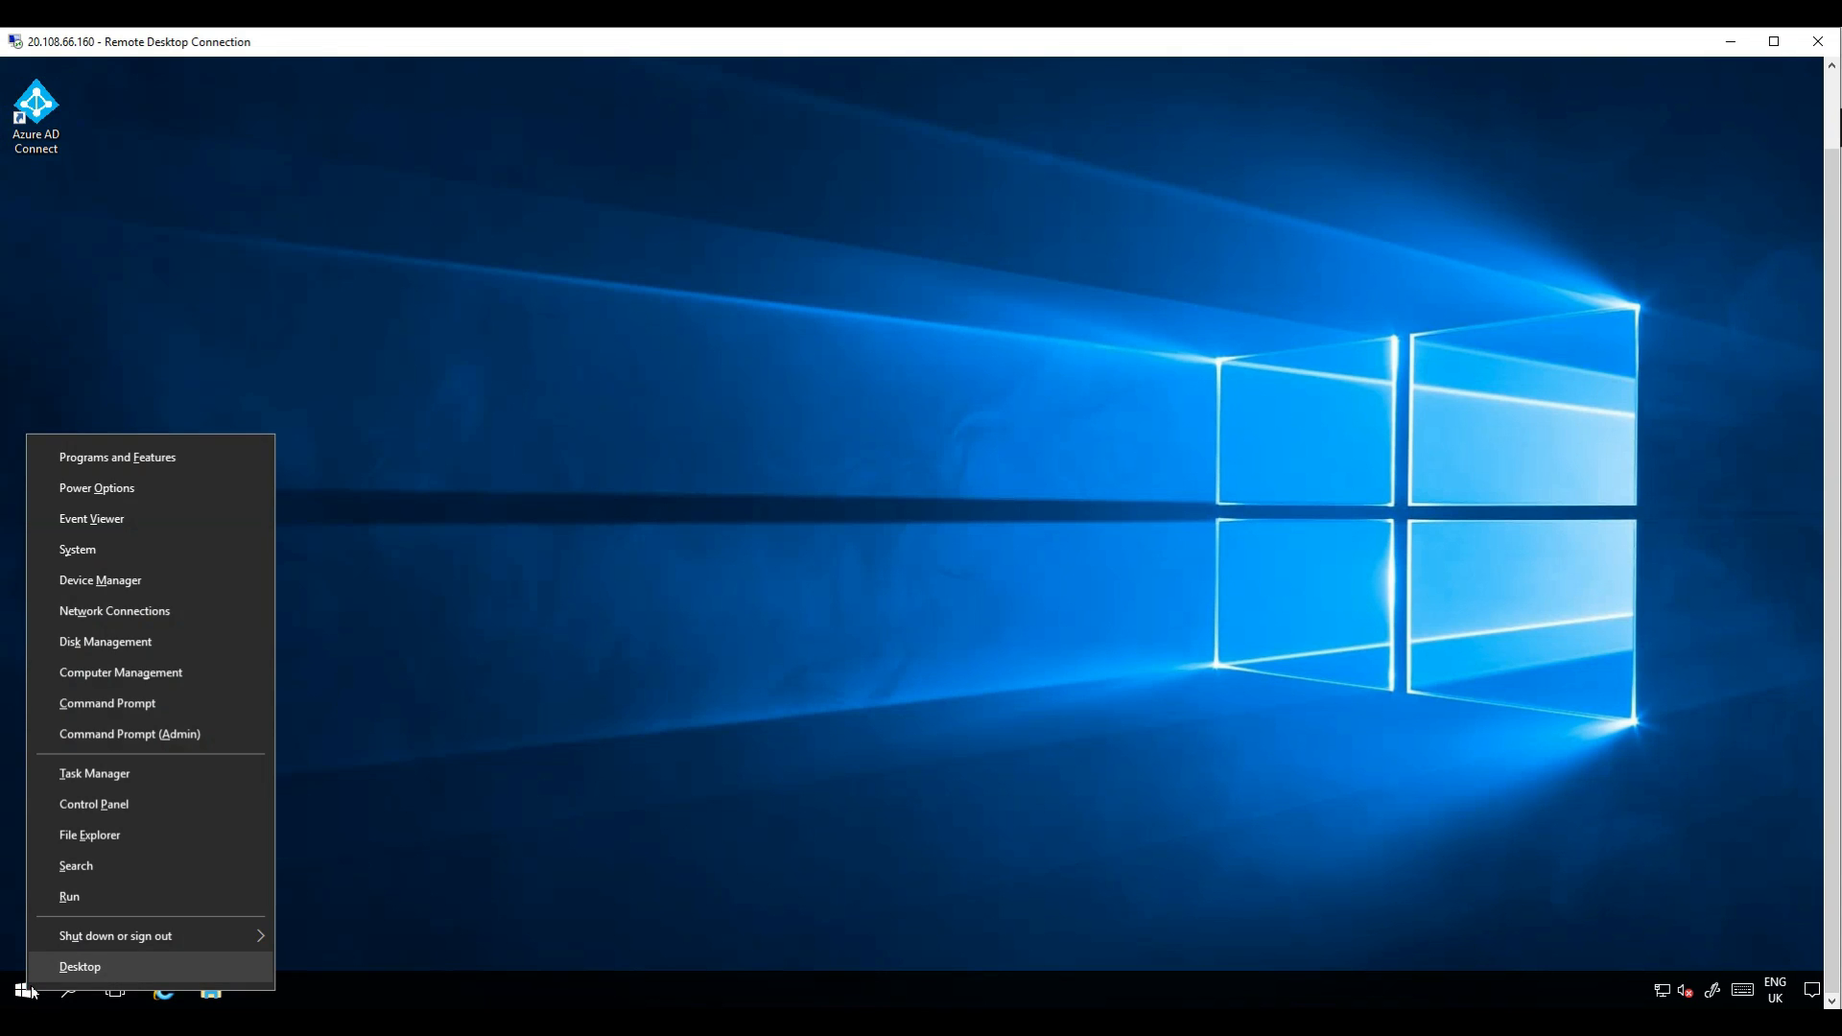
left_click(147, 803)
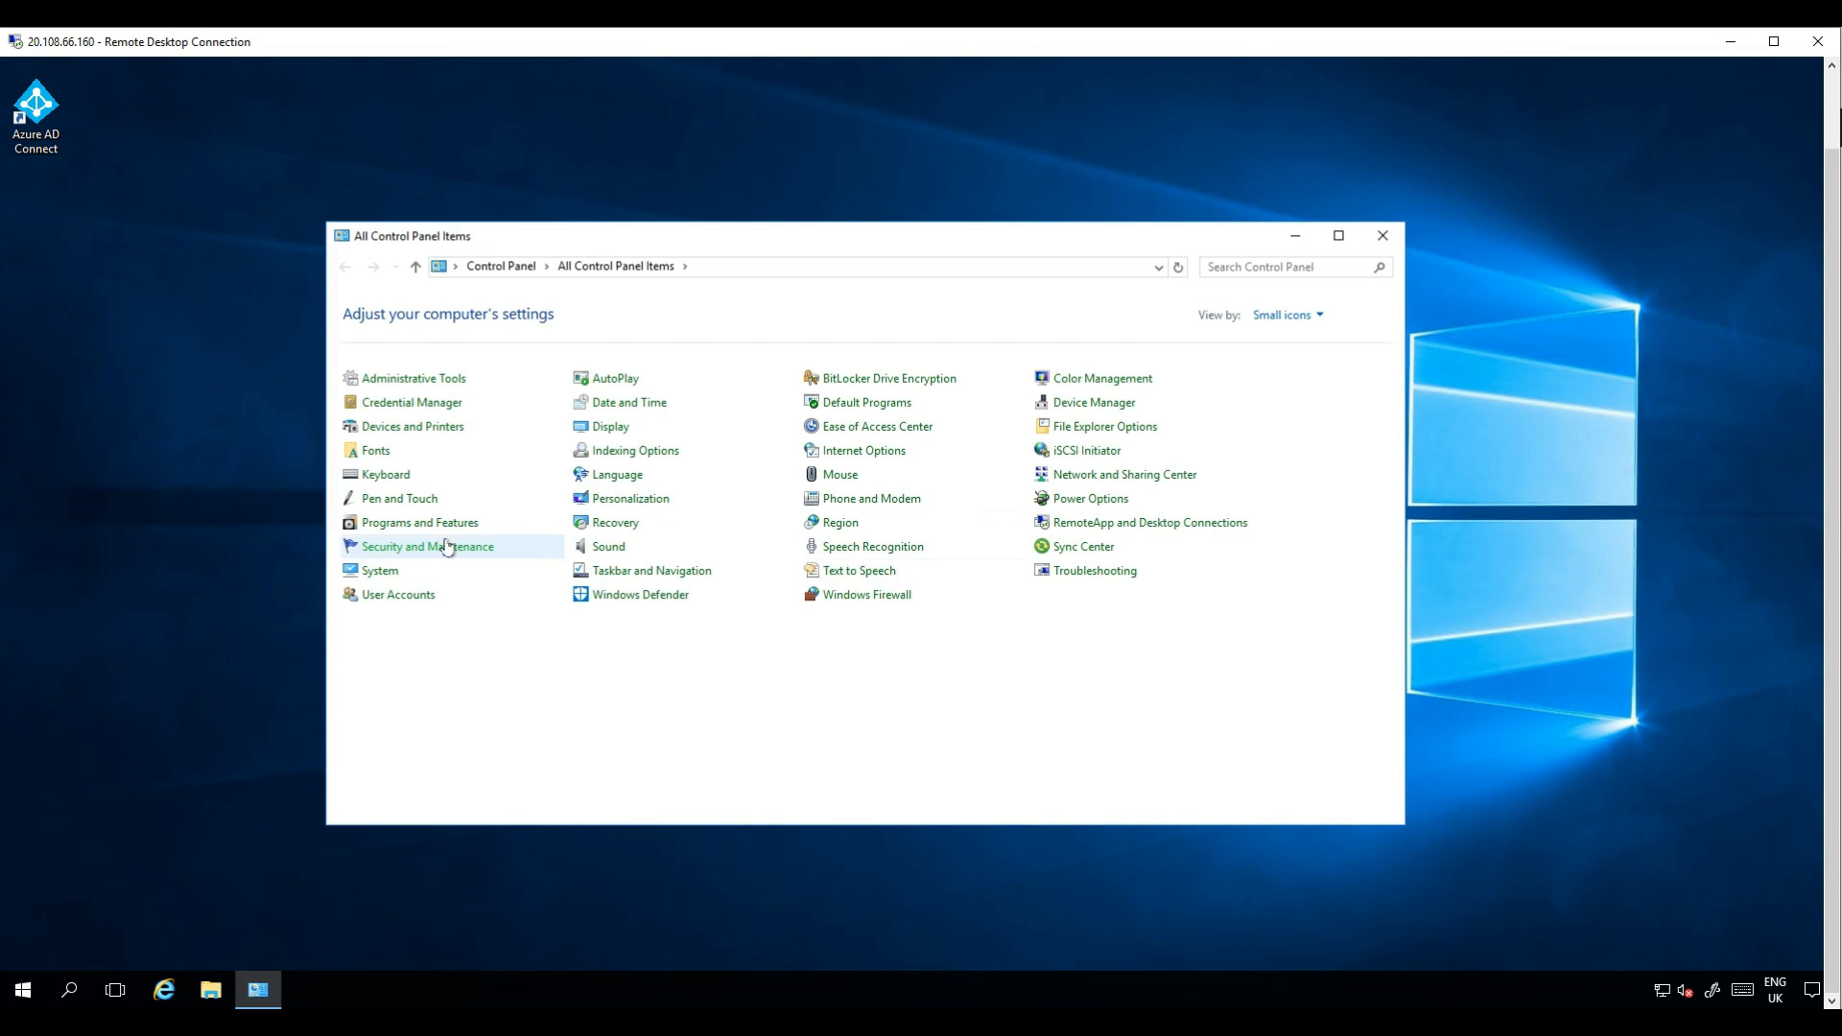
left_click(450, 524)
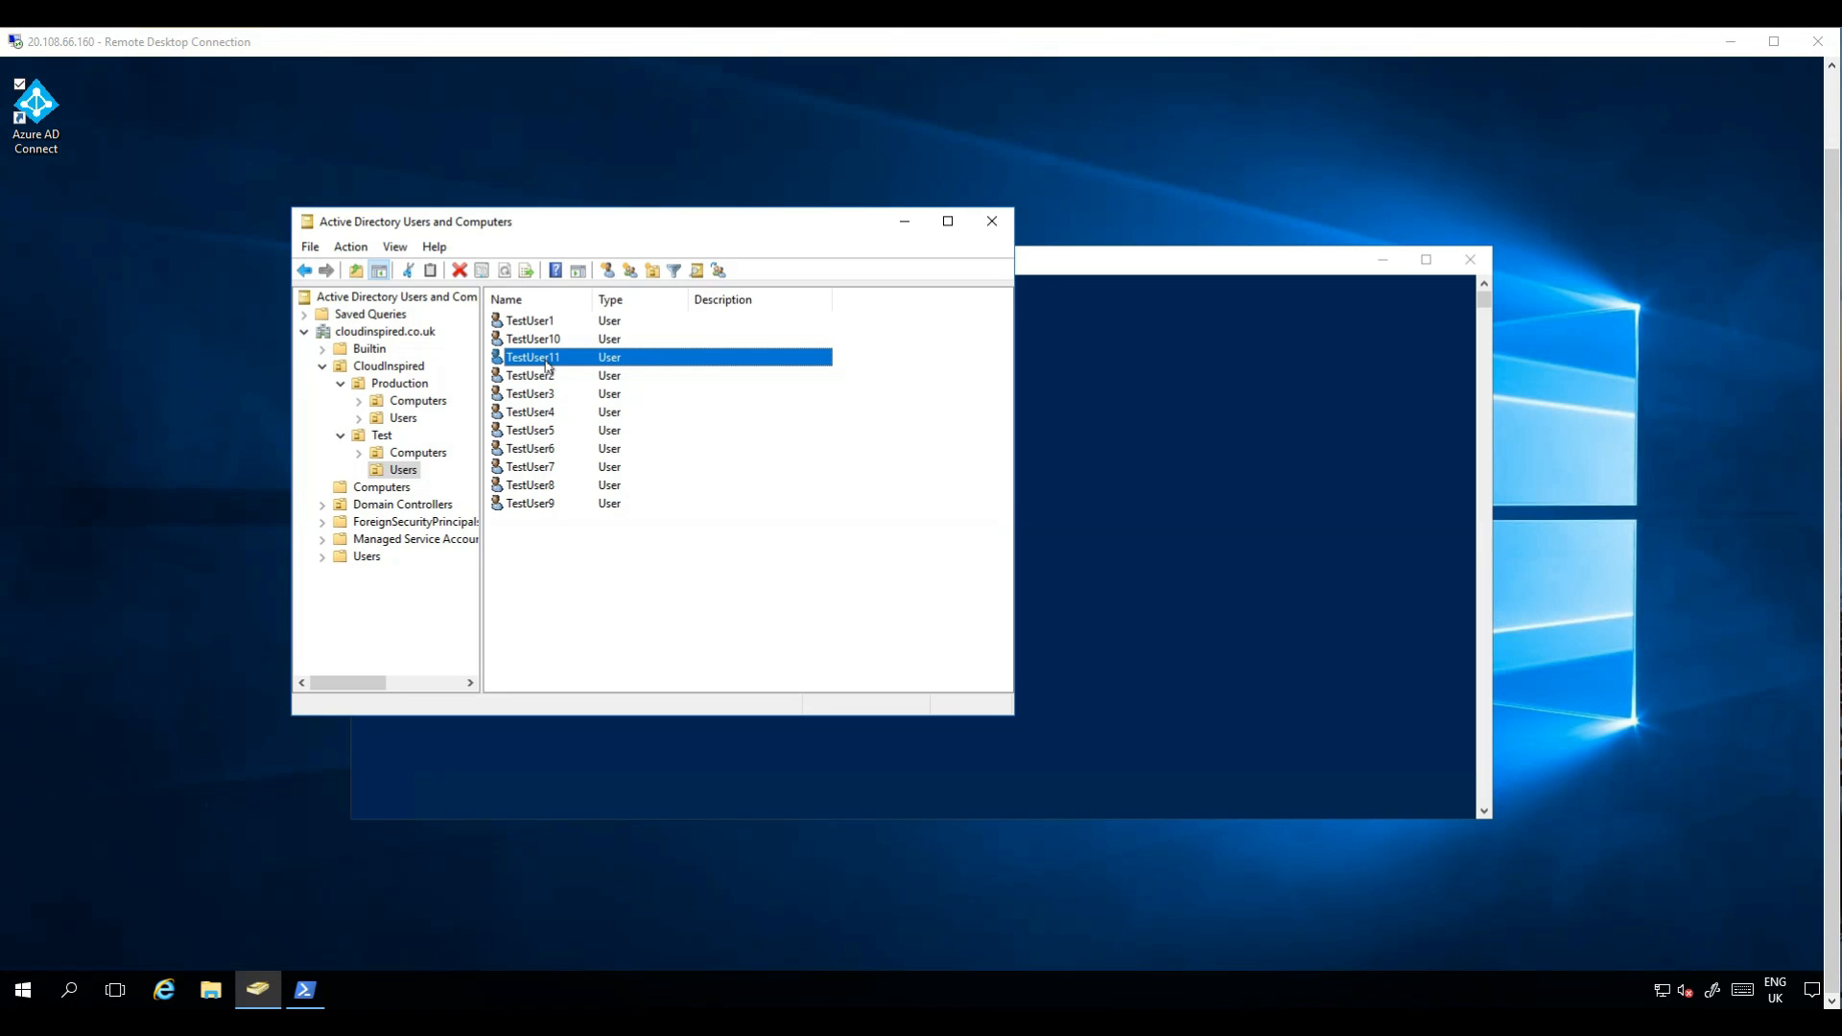
Run Start-ADSyncSyncCycle -PolicyType Delta in PowerShell to trigger a delta synchronization.
left_click(903, 222)
right_click(830, 327)
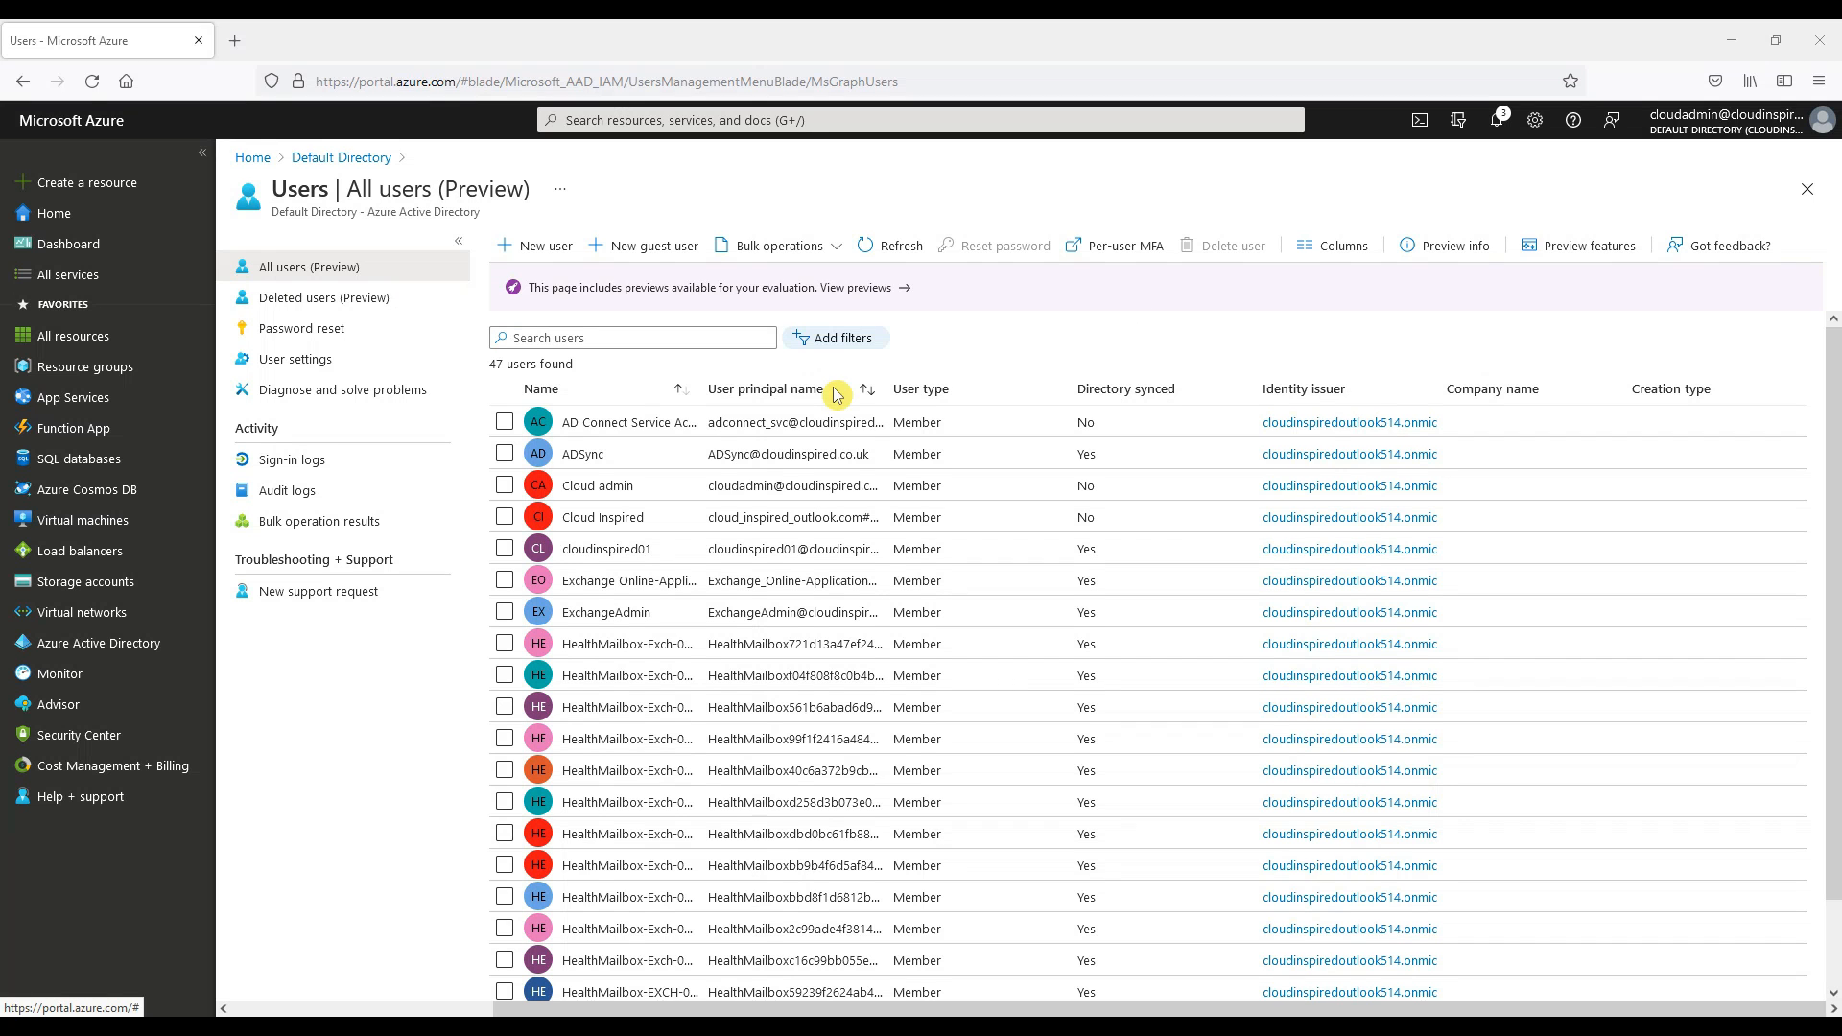
Search the Azure AD users list for test11.
left_click(682, 337)
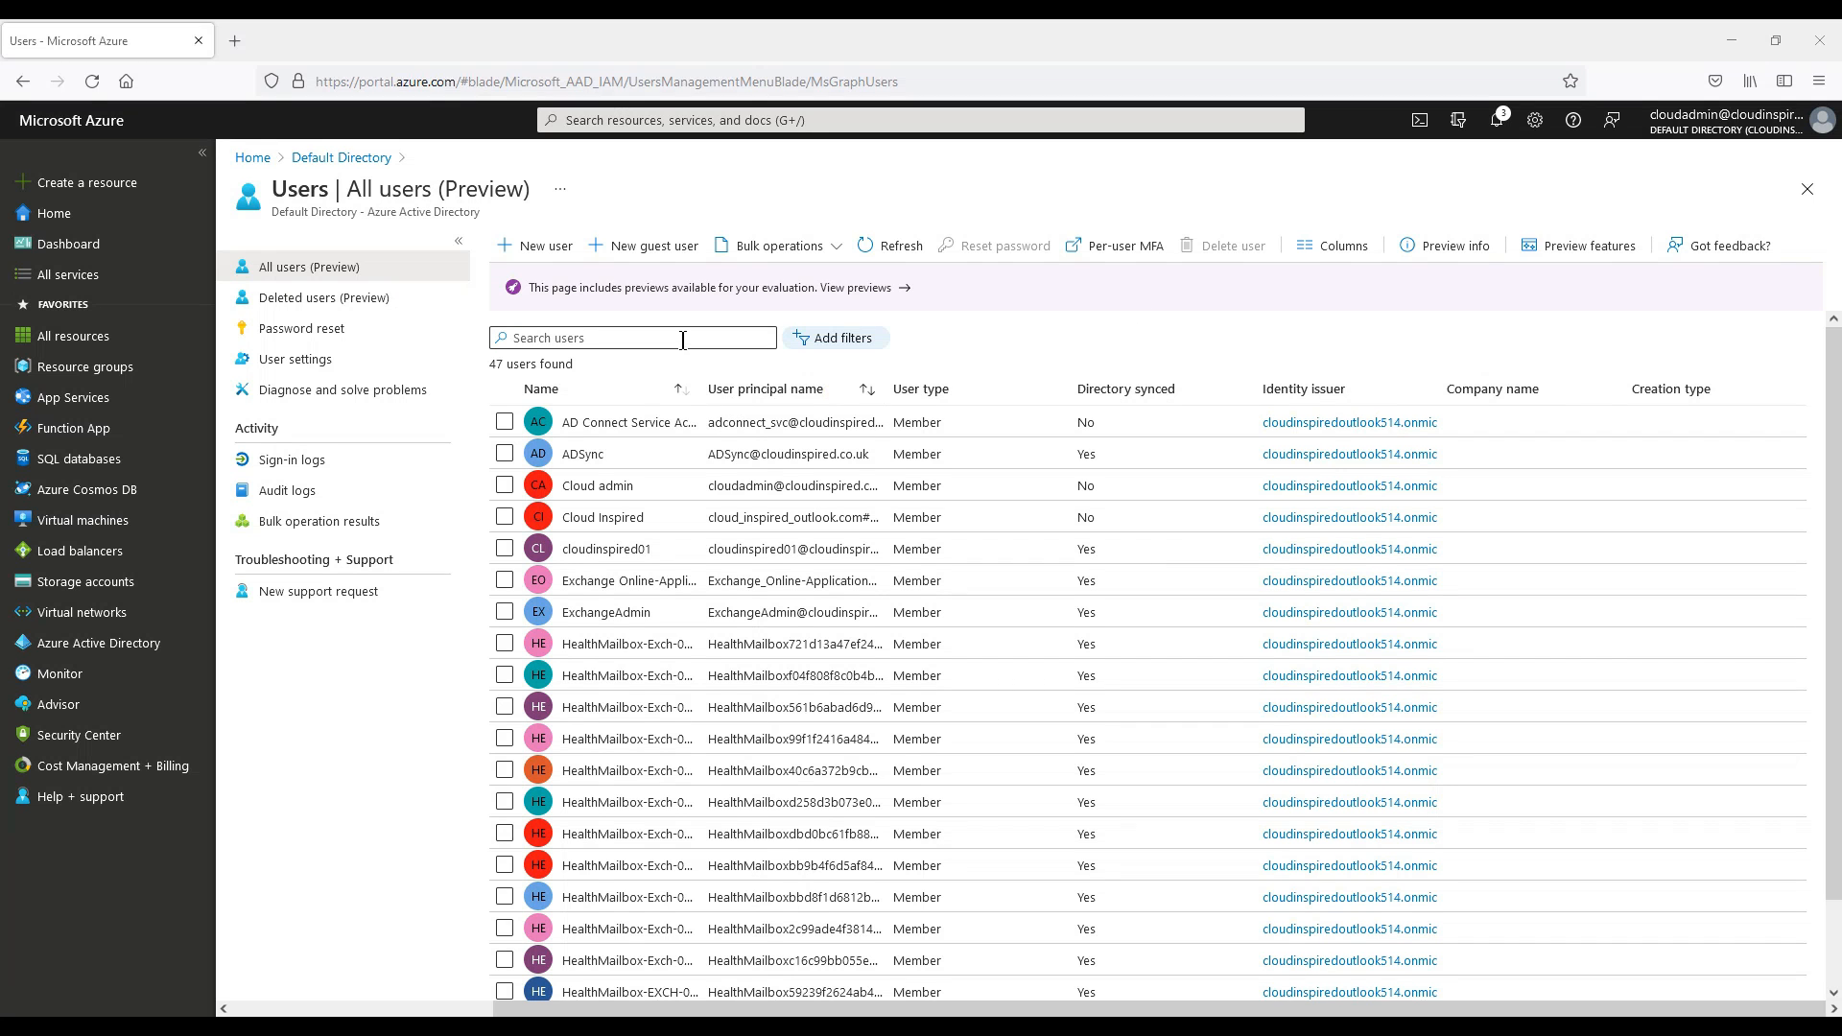
type("test11")
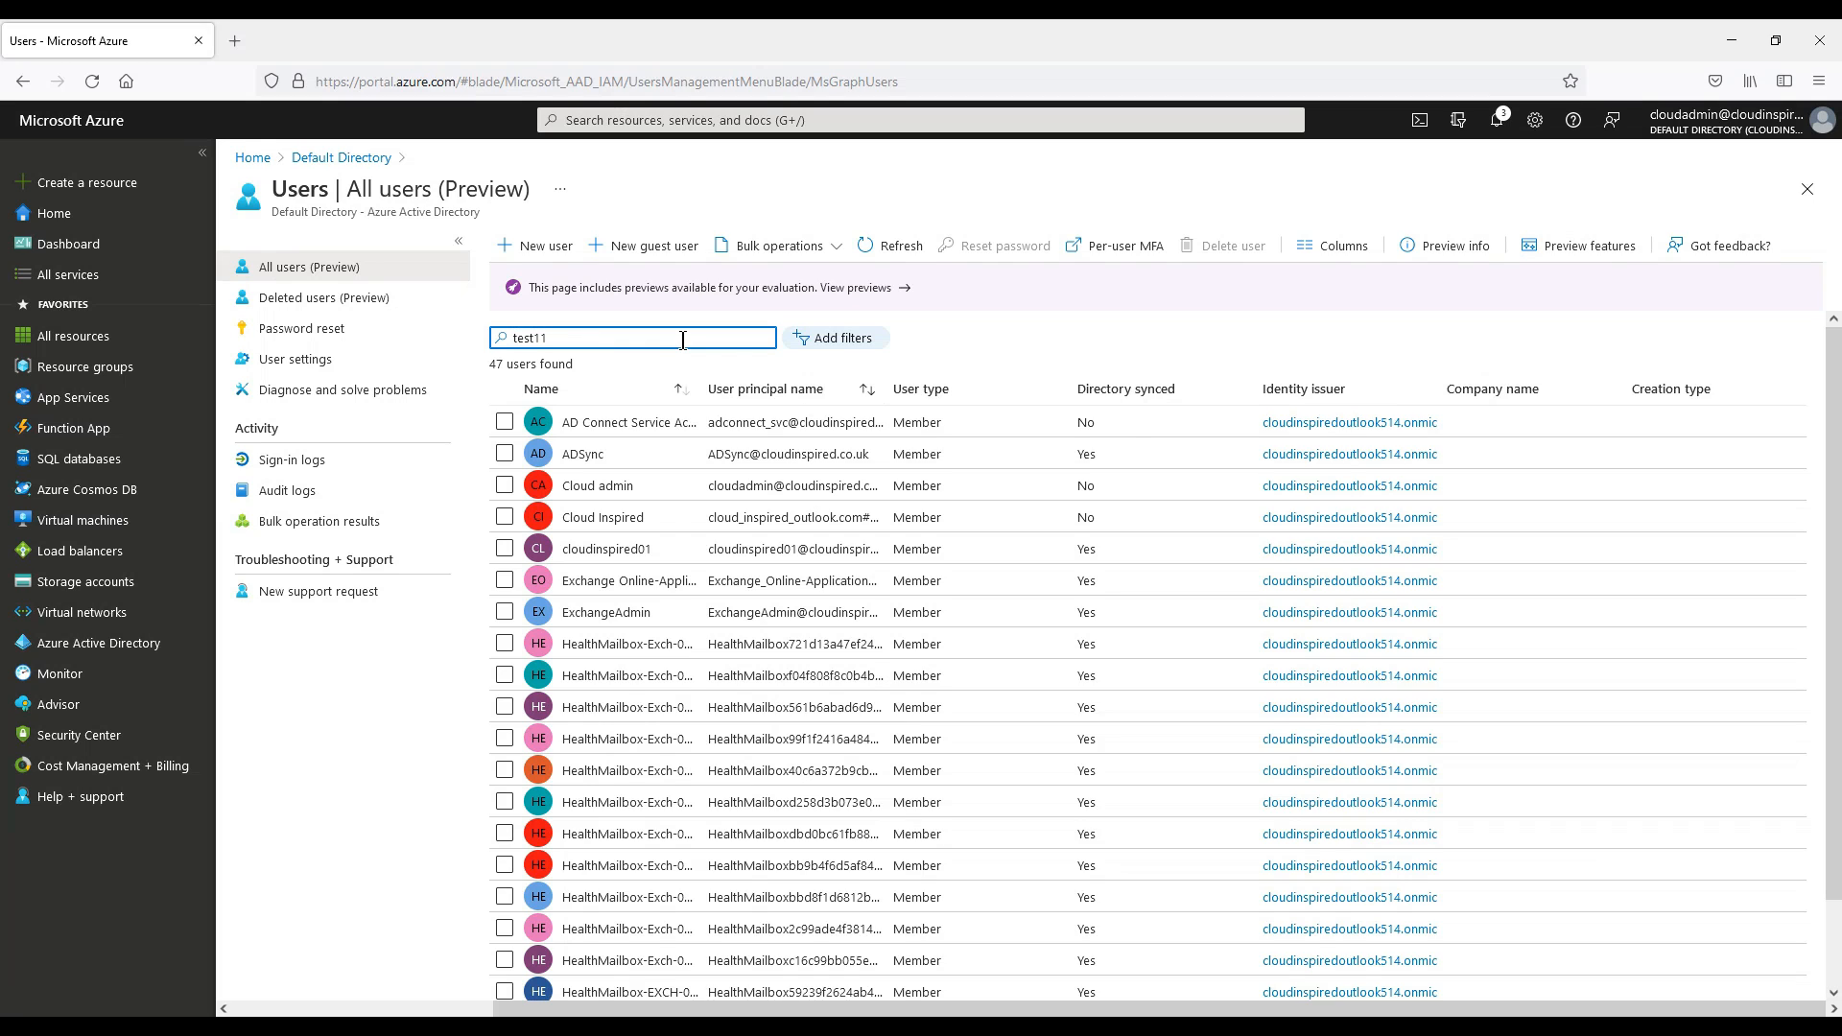